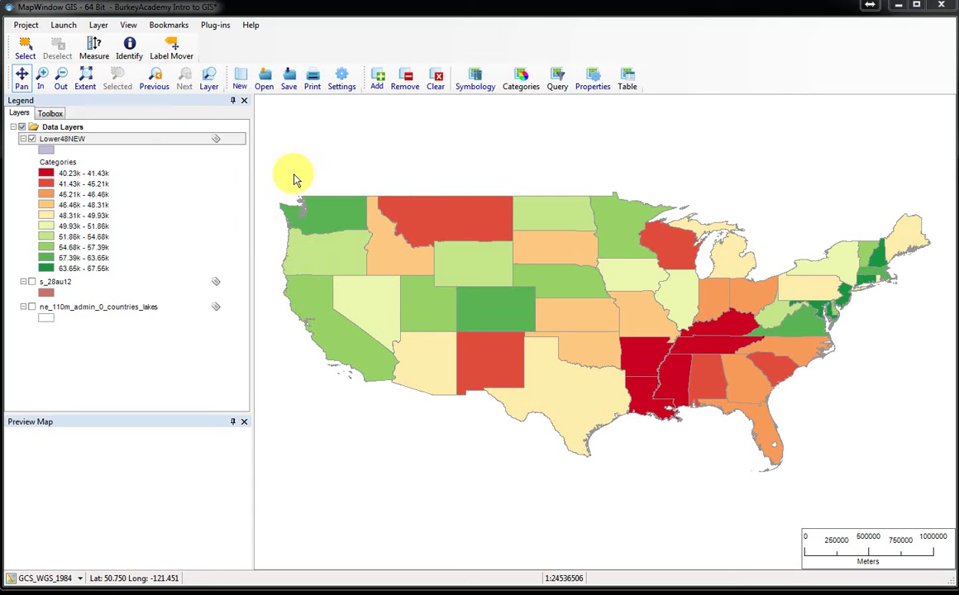
# - Open the map's print layout in an enlarged window with the page zoomed to 95%
pyautogui.click(26, 27)
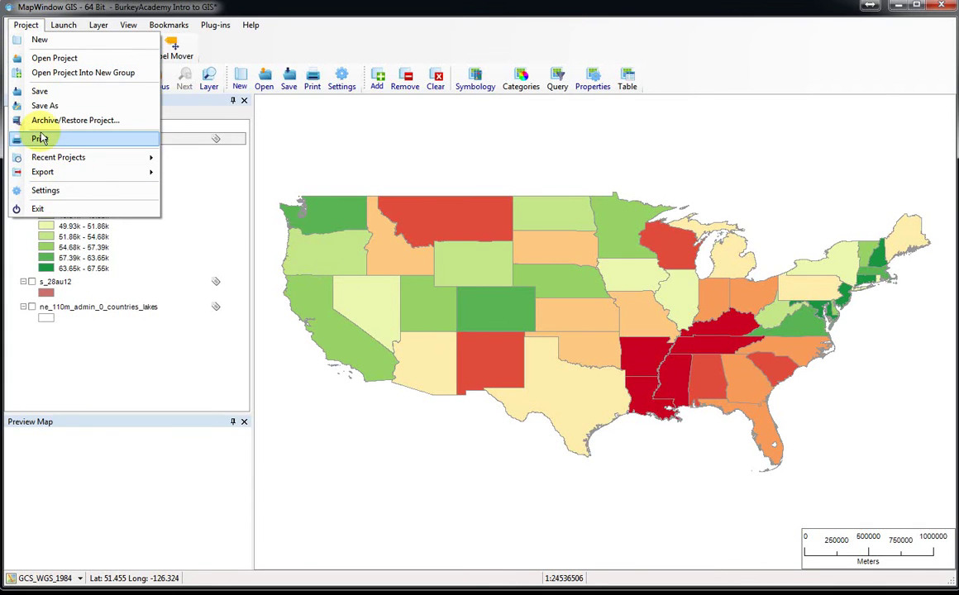
pyautogui.click(40, 139)
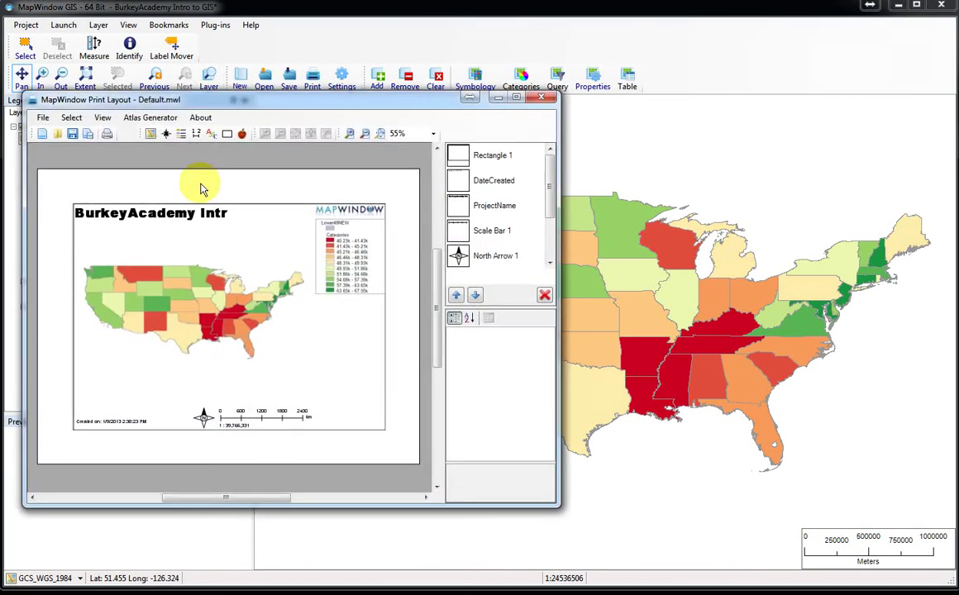
pyautogui.moveTo(331, 102); pyautogui.dragTo(305, 12)
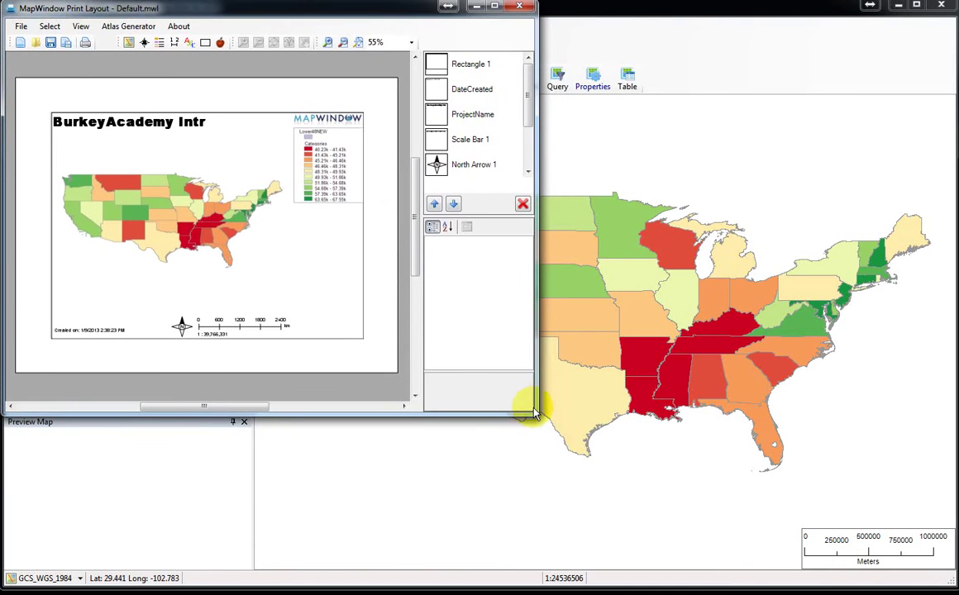
pyautogui.moveTo(533, 419); pyautogui.dragTo(958, 594)
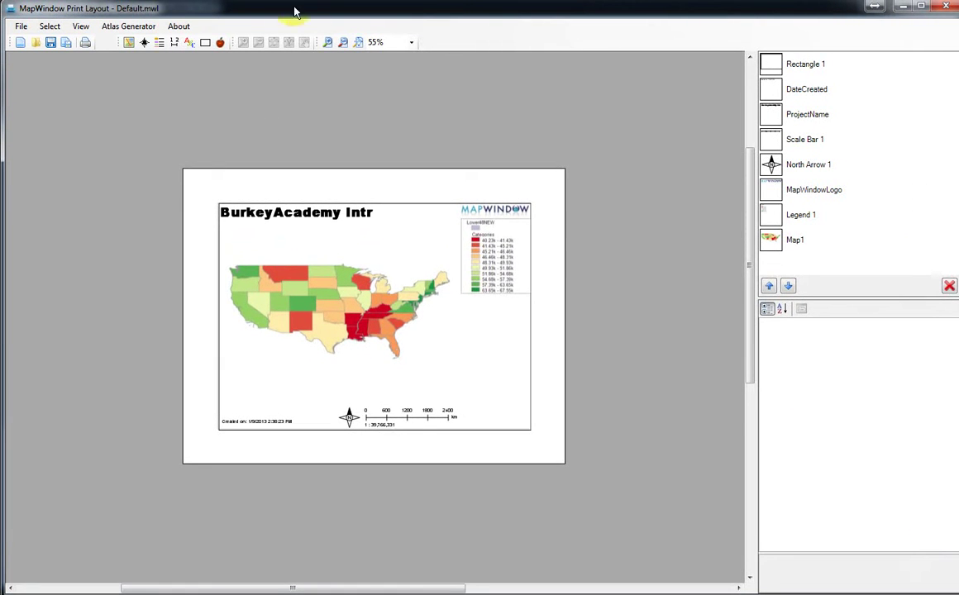
pyautogui.click(344, 42)
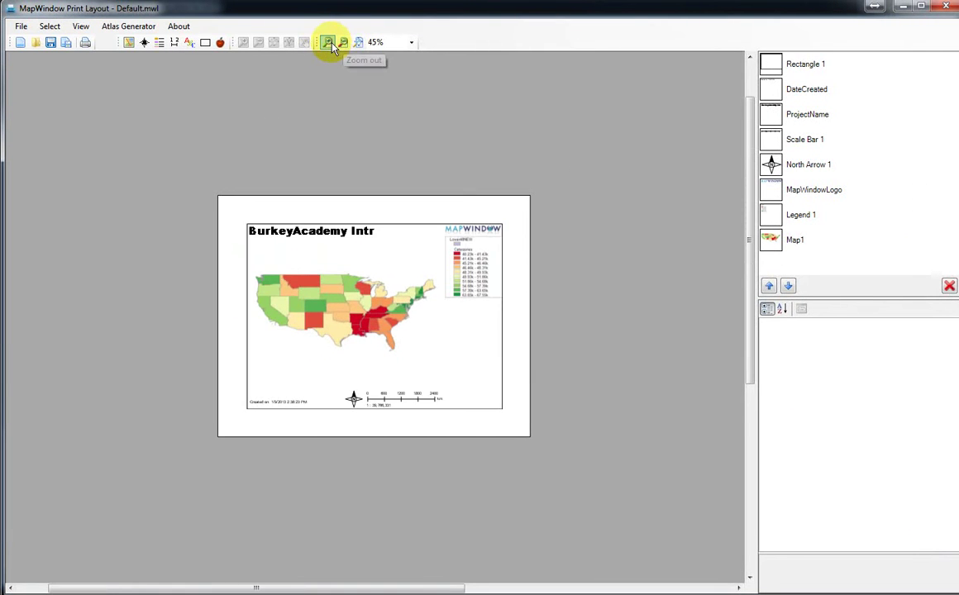
pyautogui.click(329, 43)
pyautogui.click(329, 43)
pyautogui.click(329, 43)
pyautogui.click(328, 43)
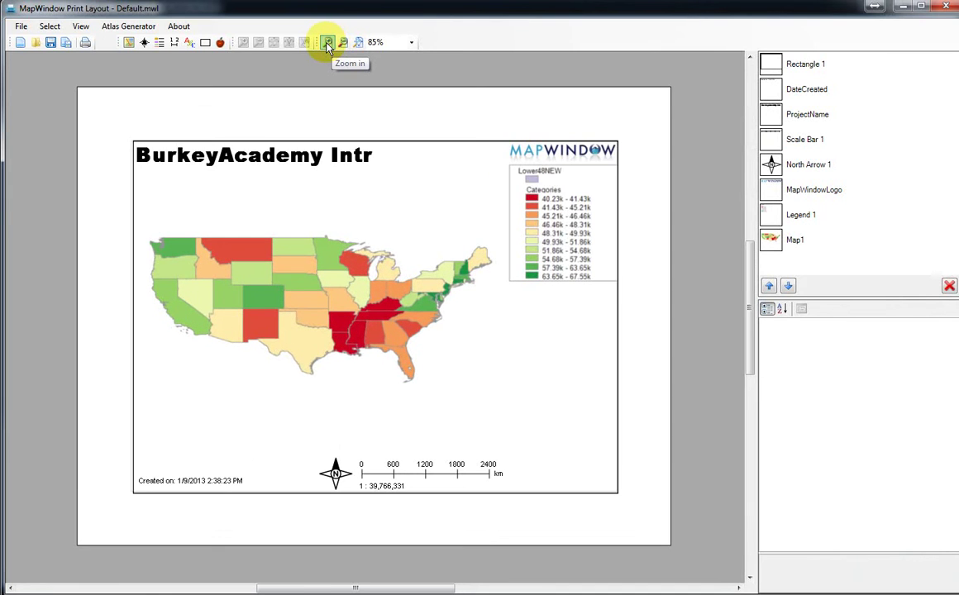
pyautogui.click(329, 43)
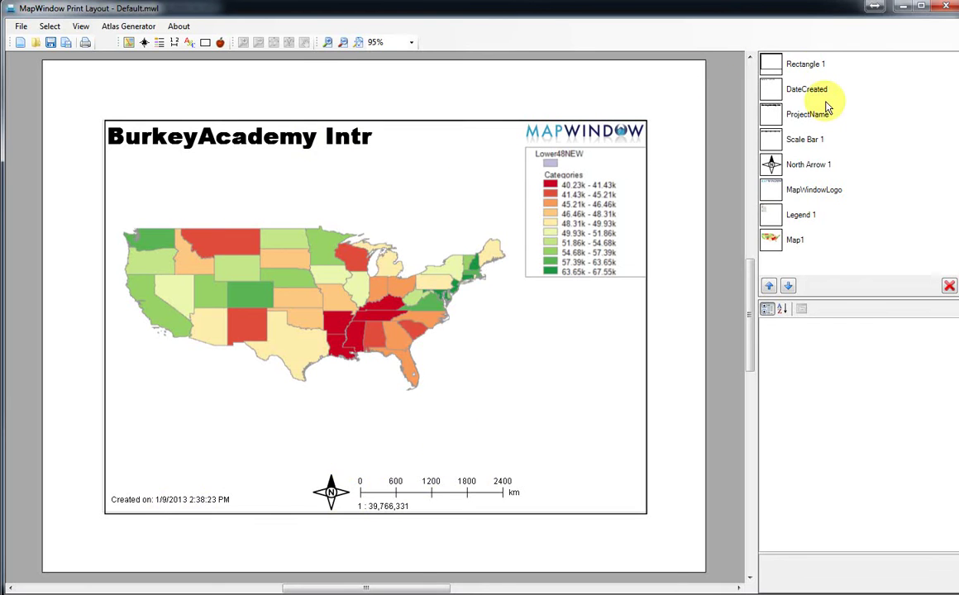
# - Examine each layout element's extent and properties in turn, from the frame rectangle through to the map
pyautogui.click(808, 71)
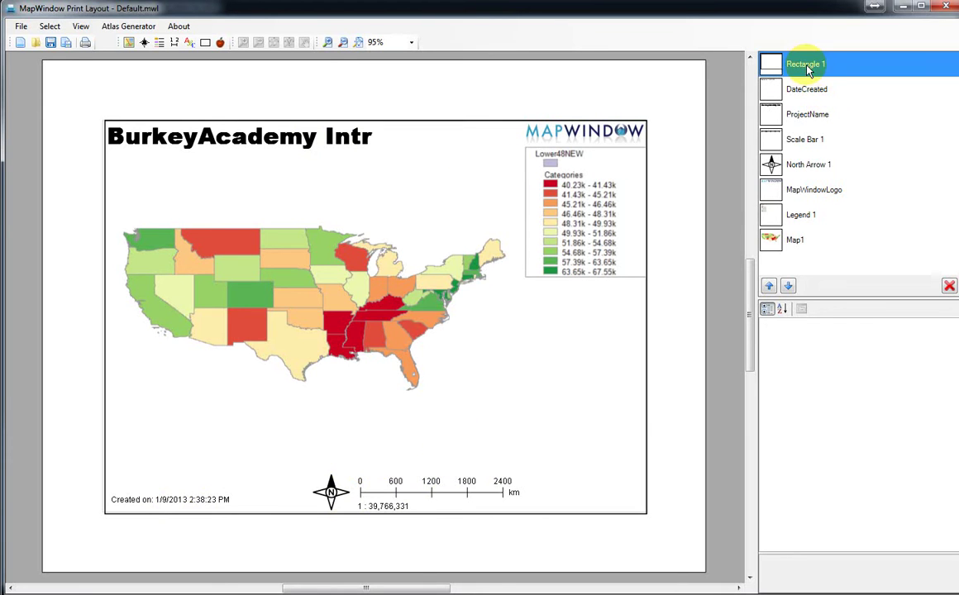
pyautogui.click(806, 91)
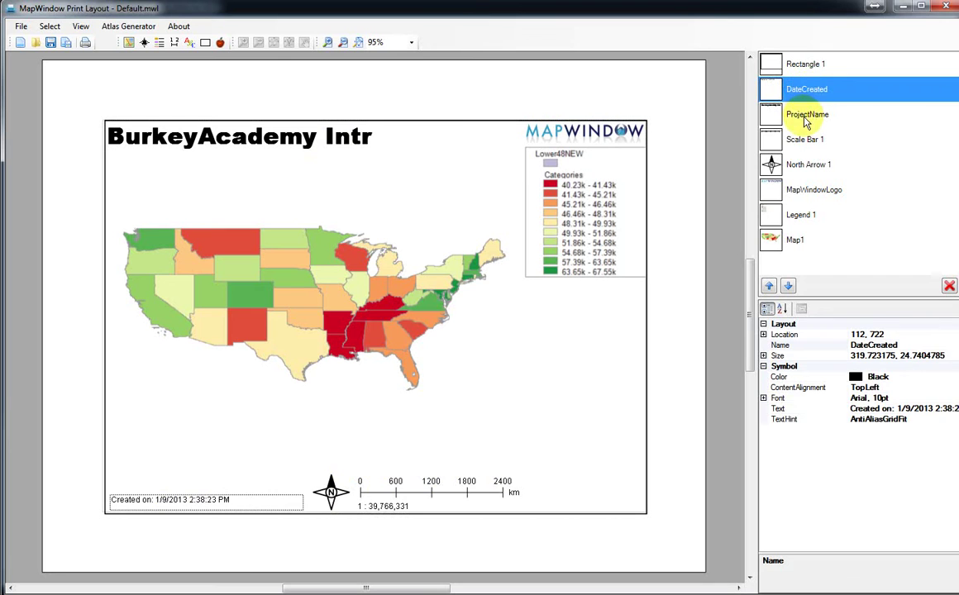
pyautogui.click(806, 119)
pyautogui.click(807, 142)
pyautogui.click(806, 170)
pyautogui.click(803, 189)
pyautogui.click(798, 214)
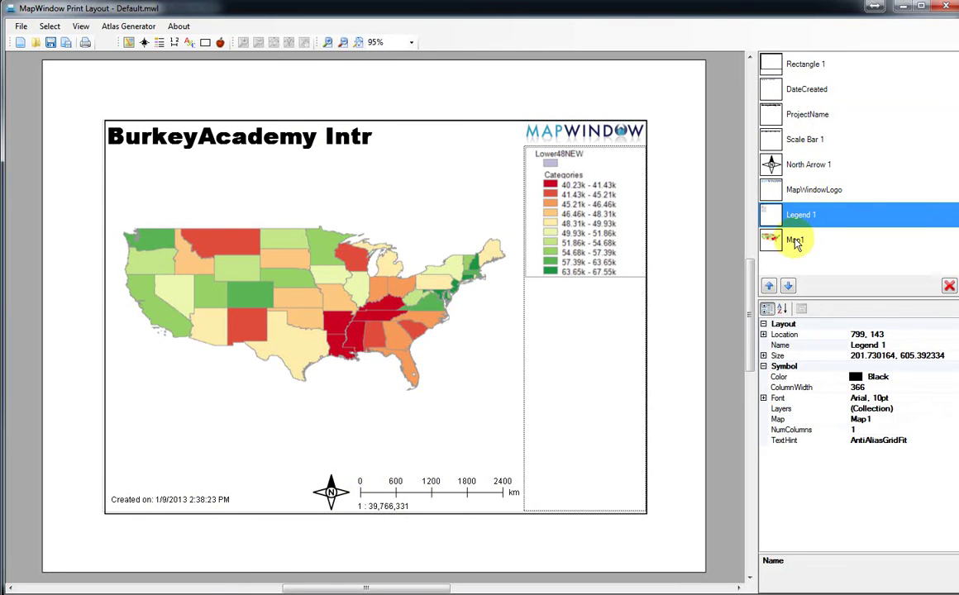
pyautogui.click(796, 241)
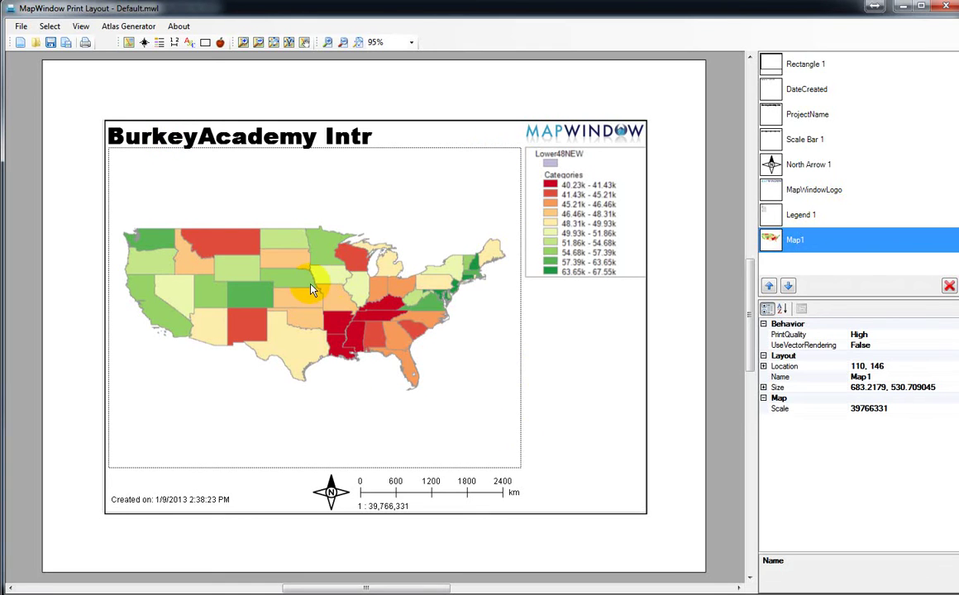
# - Move the map frame to about 117, 160 and resize it to about 689 by 504
pyautogui.moveTo(313, 289); pyautogui.dragTo(289, 303)
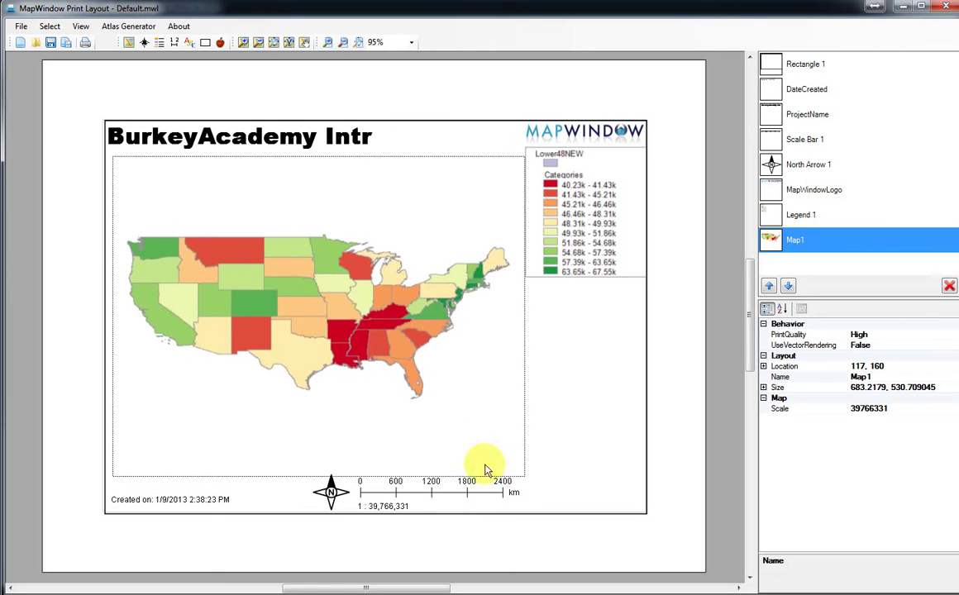
pyautogui.moveTo(528, 483); pyautogui.dragTo(528, 462)
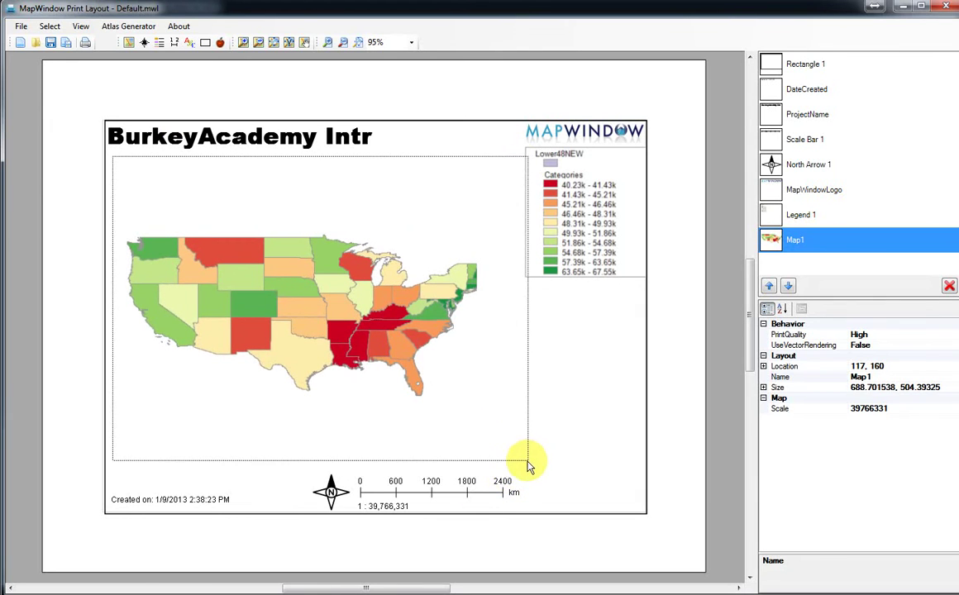
pyautogui.click(554, 426)
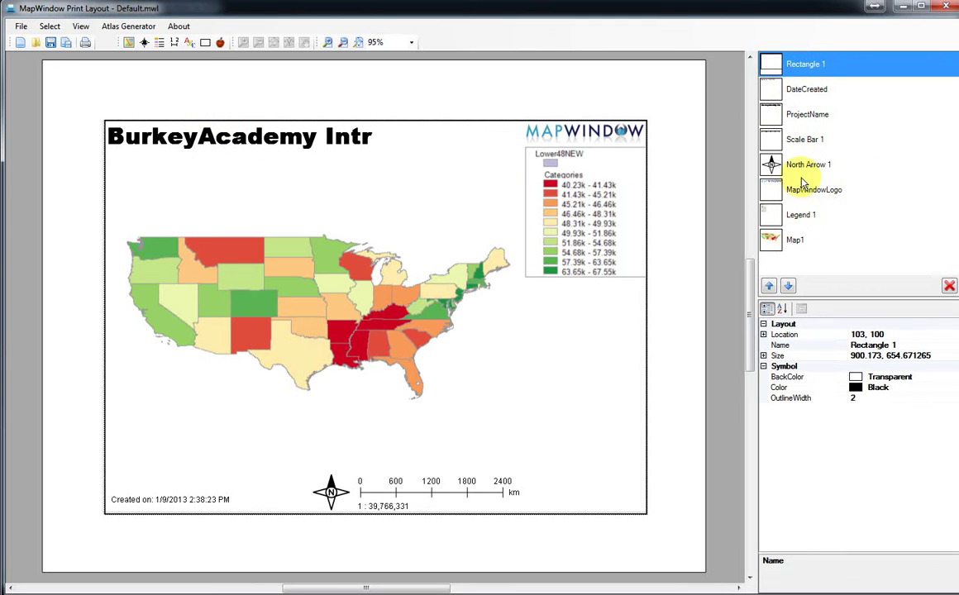
# - Change the project title's text to "Project One" and move it to about 194, 185, above the western states
pyautogui.click(798, 116)
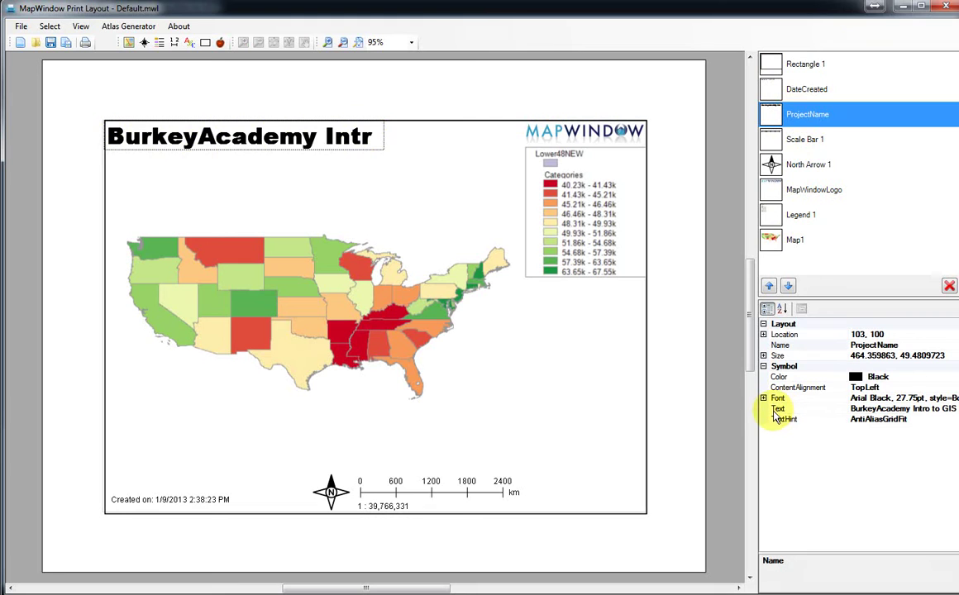
pyautogui.click(872, 410)
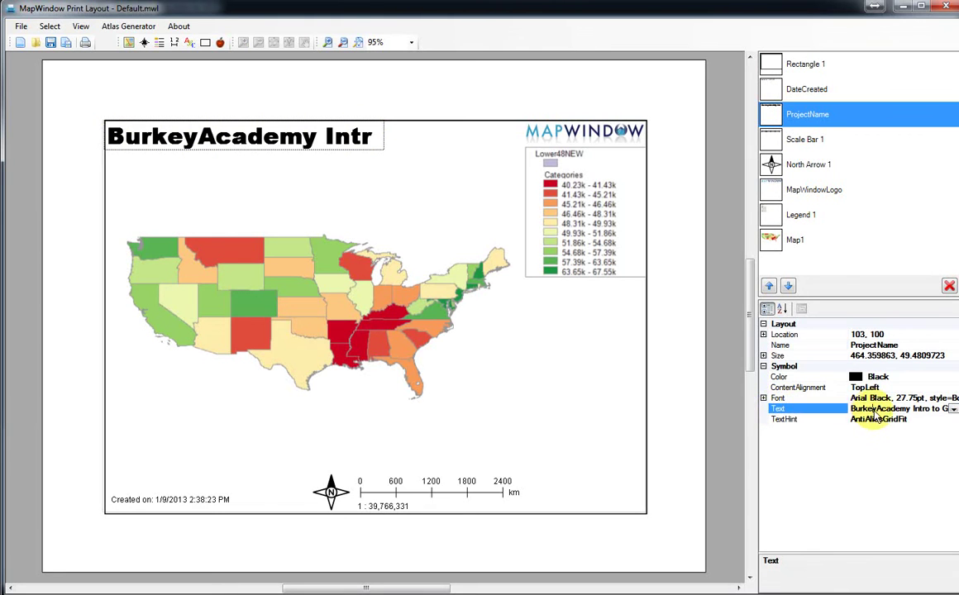
pyautogui.click(953, 410)
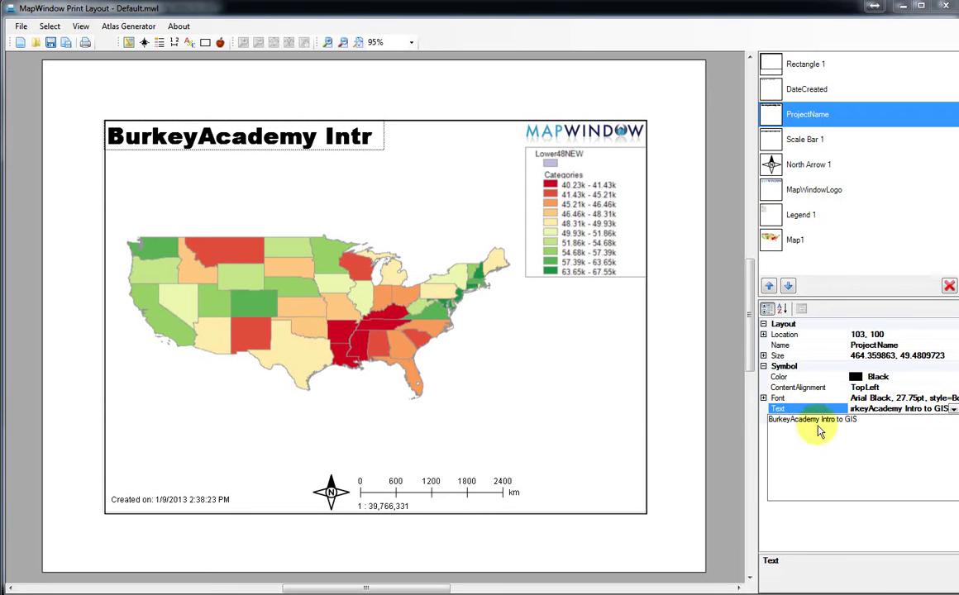
pyautogui.click(856, 420)
pyautogui.moveTo(871, 427); pyautogui.dragTo(791, 423)
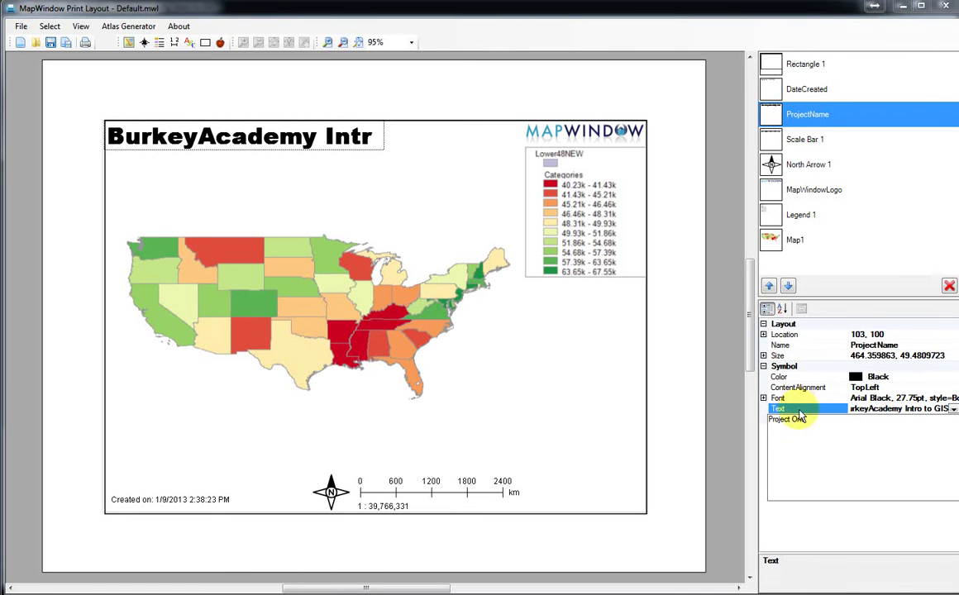
pyautogui.click(790, 382)
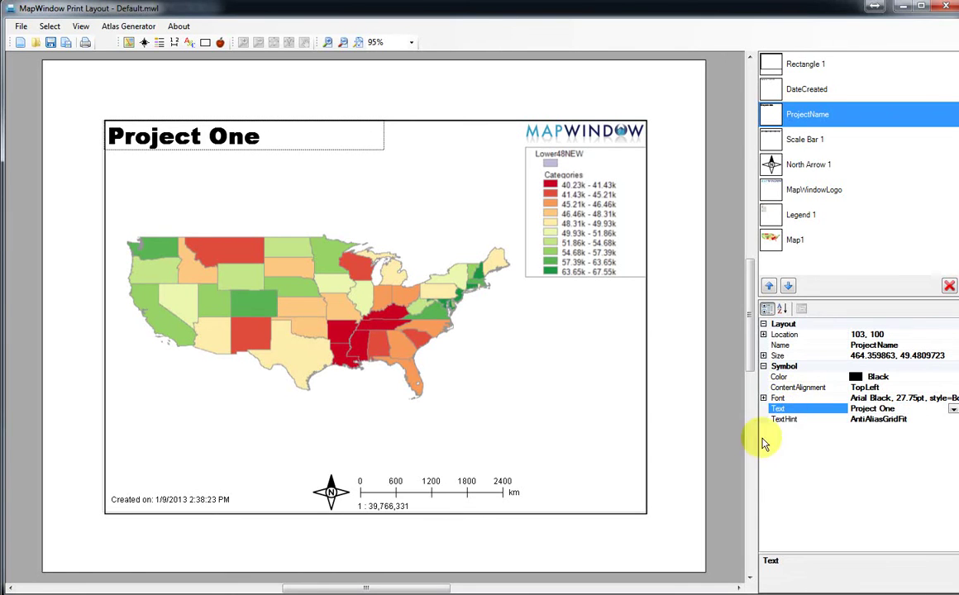
pyautogui.moveTo(257, 145); pyautogui.dragTo(310, 186)
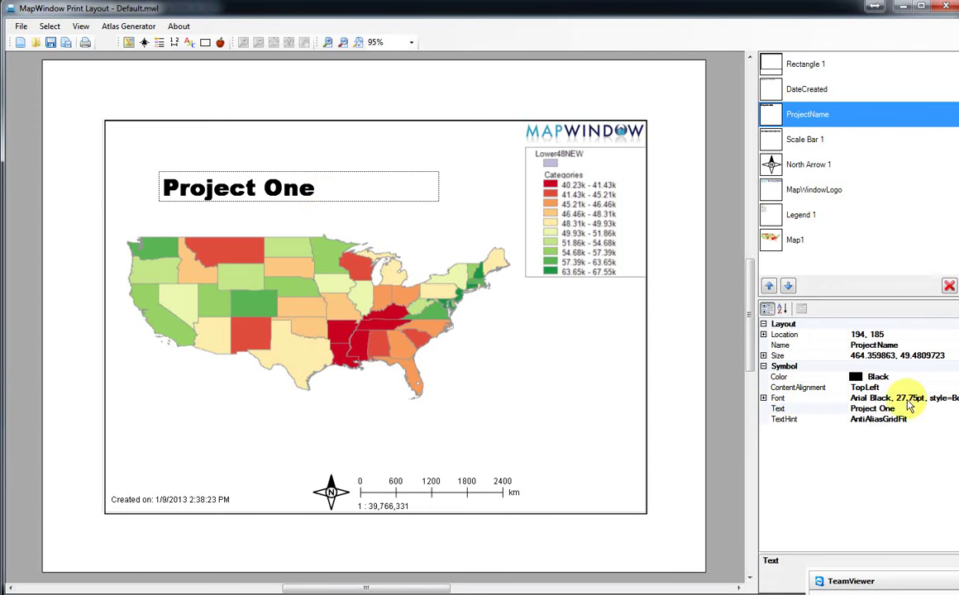
# - Set the title's font to Meiryo and fit its text box to about 249 by 45 at about 294, 203
pyautogui.click(764, 399)
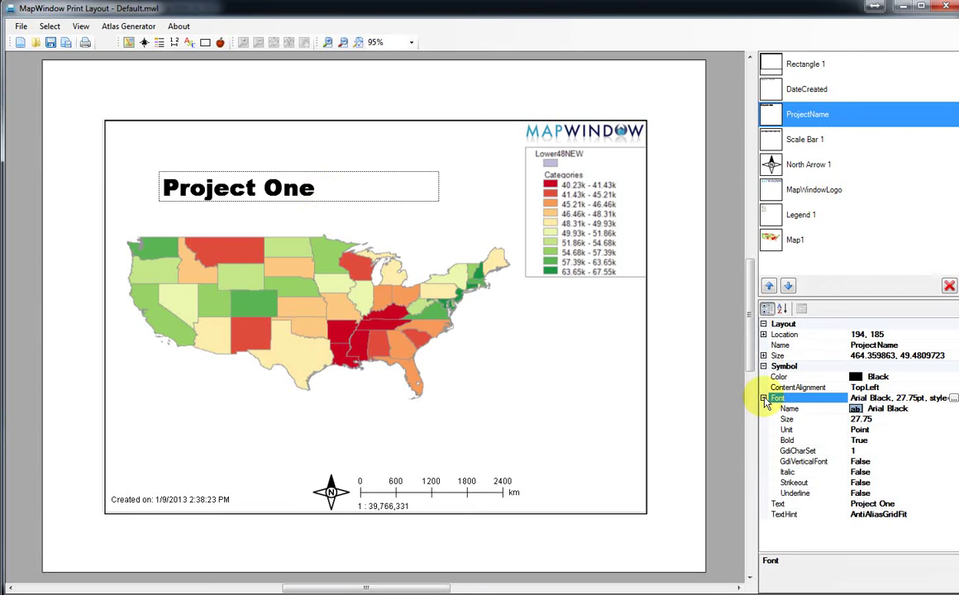
pyautogui.click(764, 398)
pyautogui.click(764, 399)
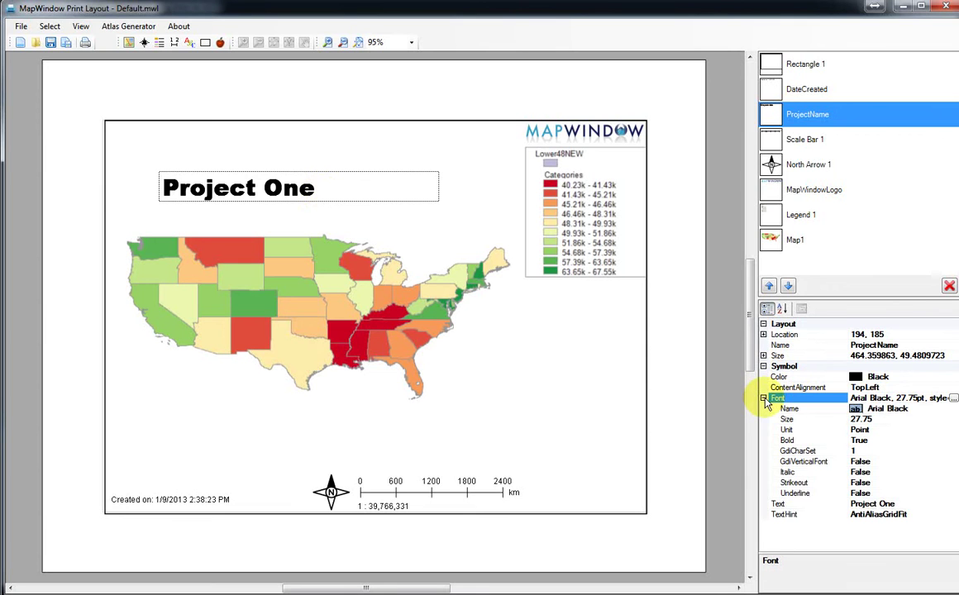
pyautogui.click(891, 415)
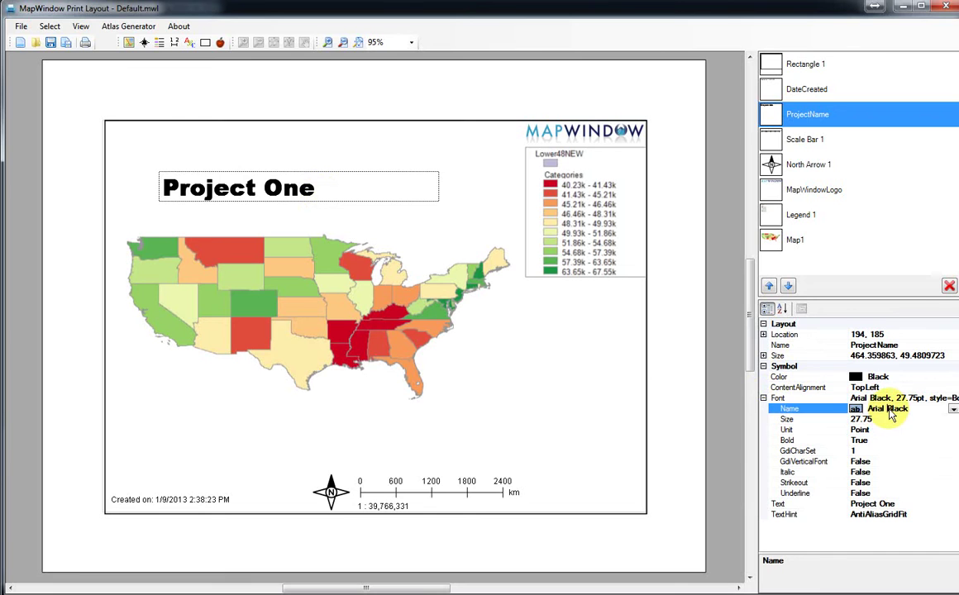
pyautogui.click(953, 410)
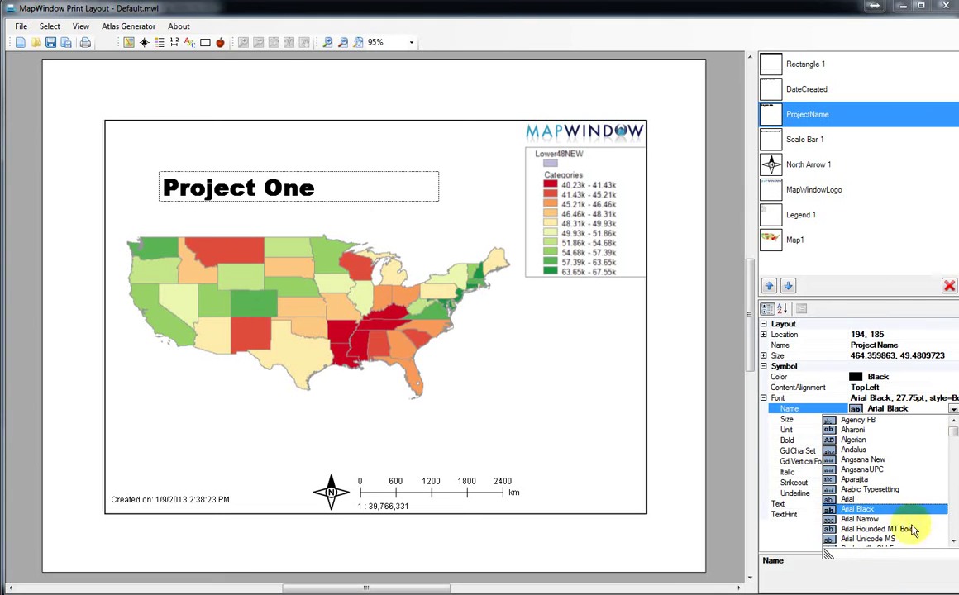
pyautogui.moveTo(951, 430); pyautogui.dragTo(949, 499)
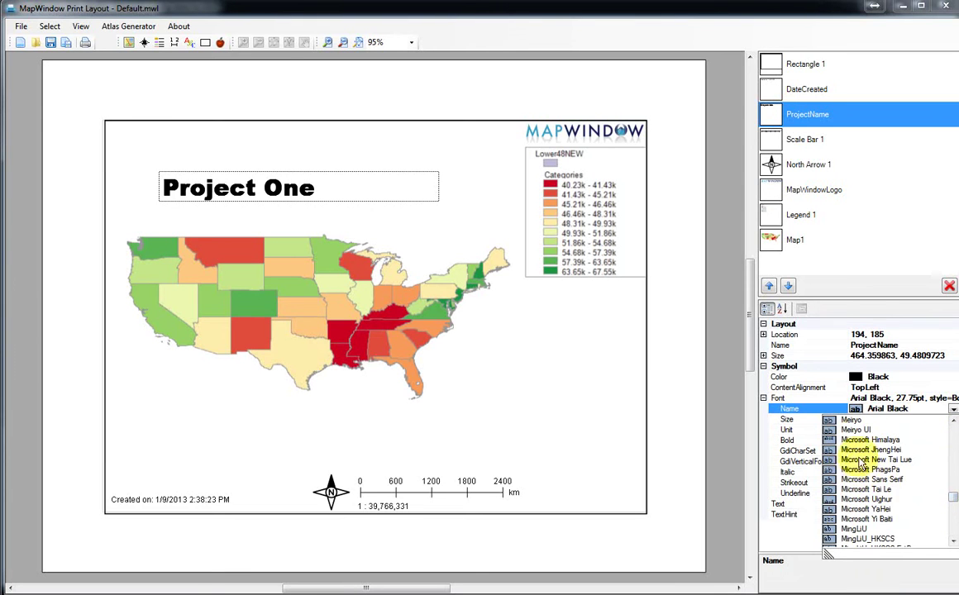
pyautogui.click(862, 421)
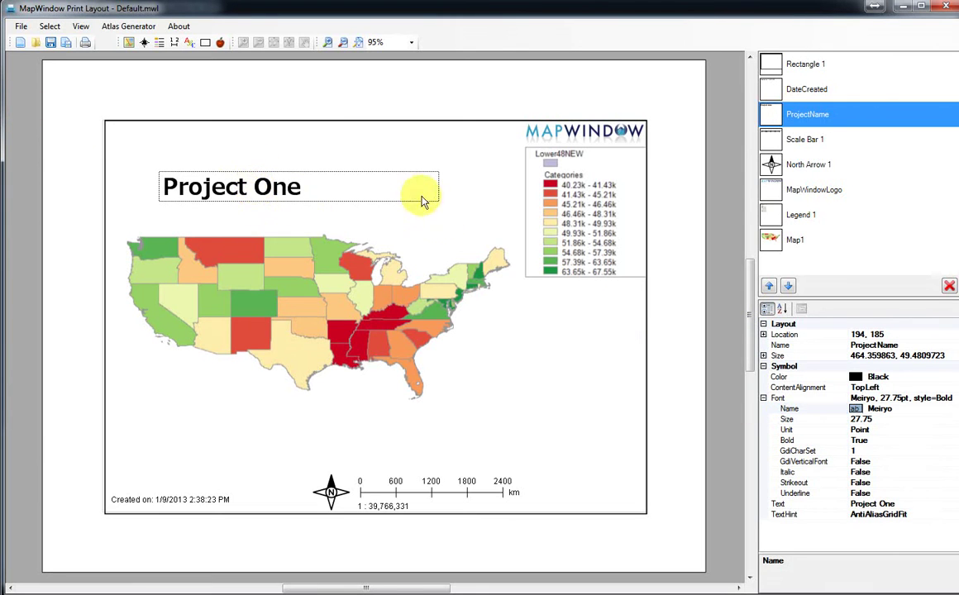
pyautogui.moveTo(439, 187); pyautogui.dragTo(311, 207)
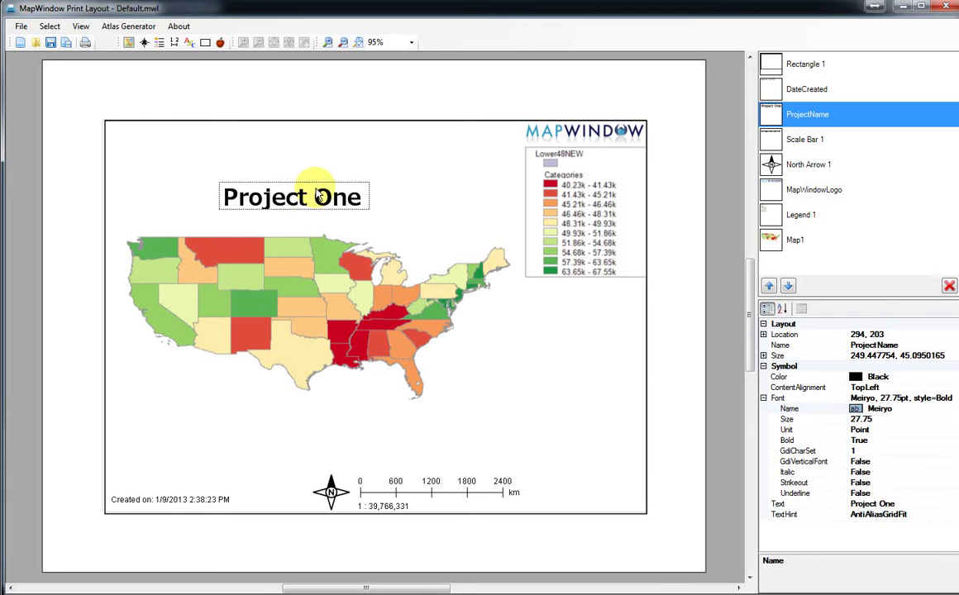
# - Delete the MapWindow logo from the layout and move the legend down beside the northeastern states
pyautogui.click(808, 196)
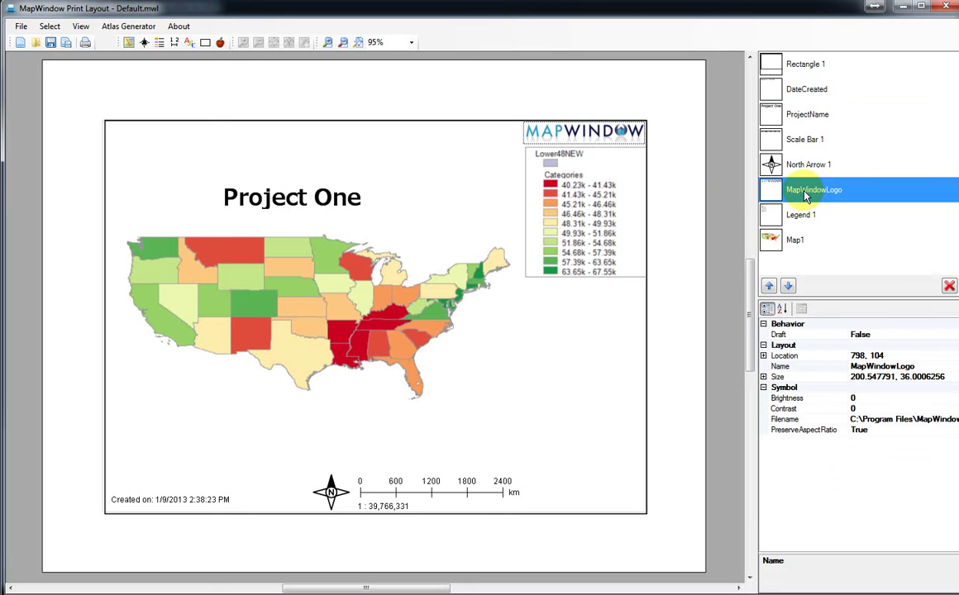
pyautogui.click(949, 286)
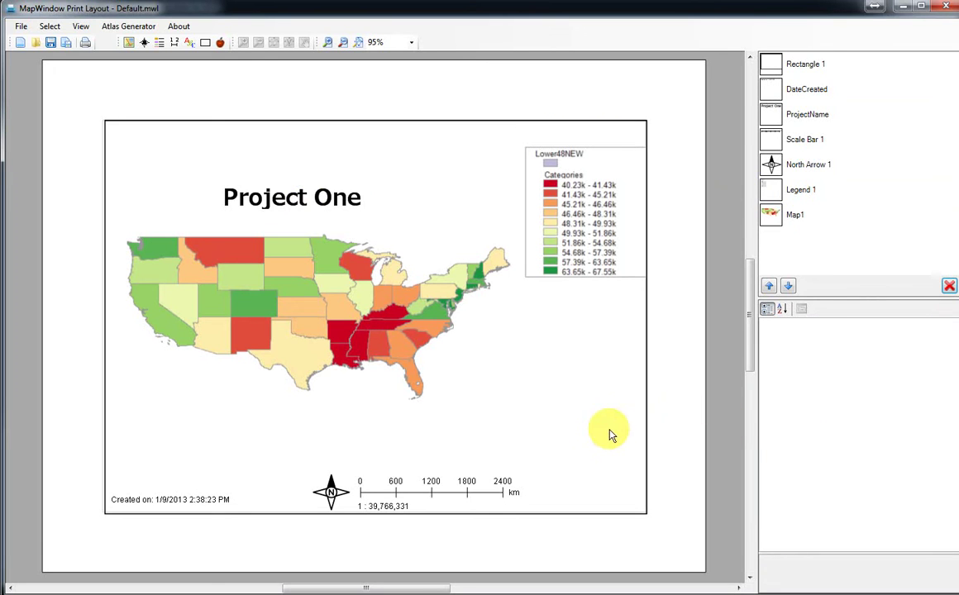
pyautogui.click(583, 243)
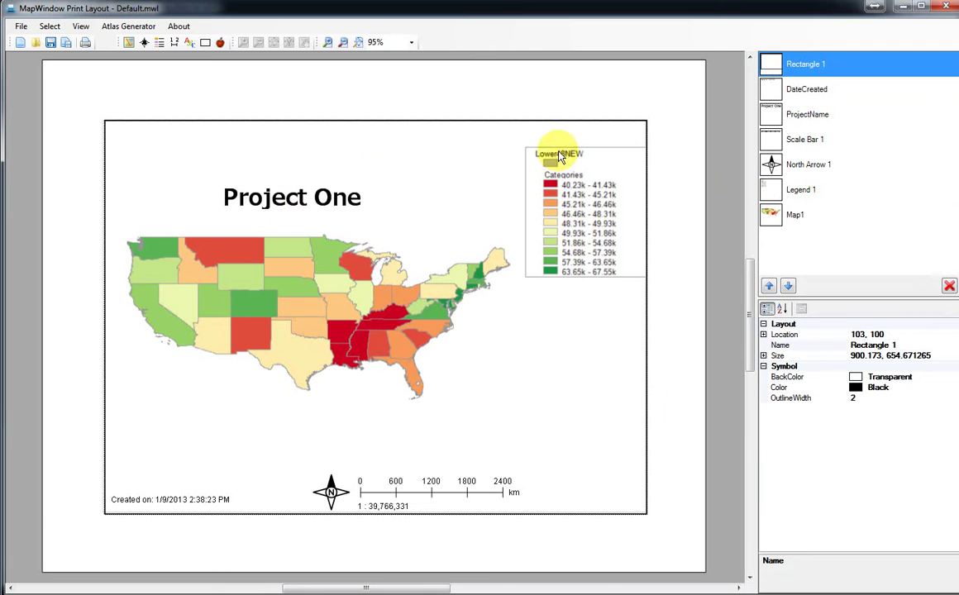
pyautogui.moveTo(559, 187); pyautogui.dragTo(558, 160)
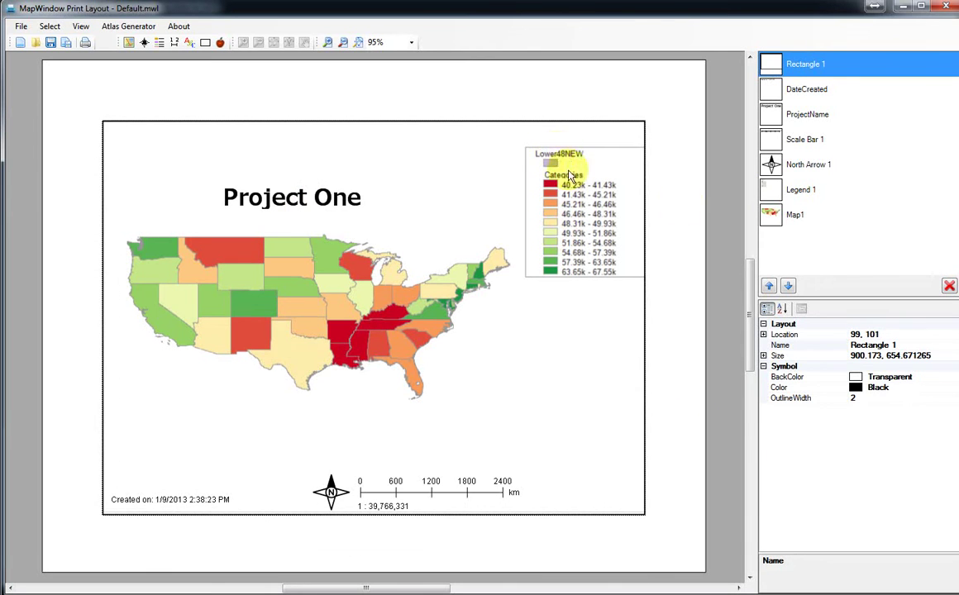
pyautogui.click(800, 190)
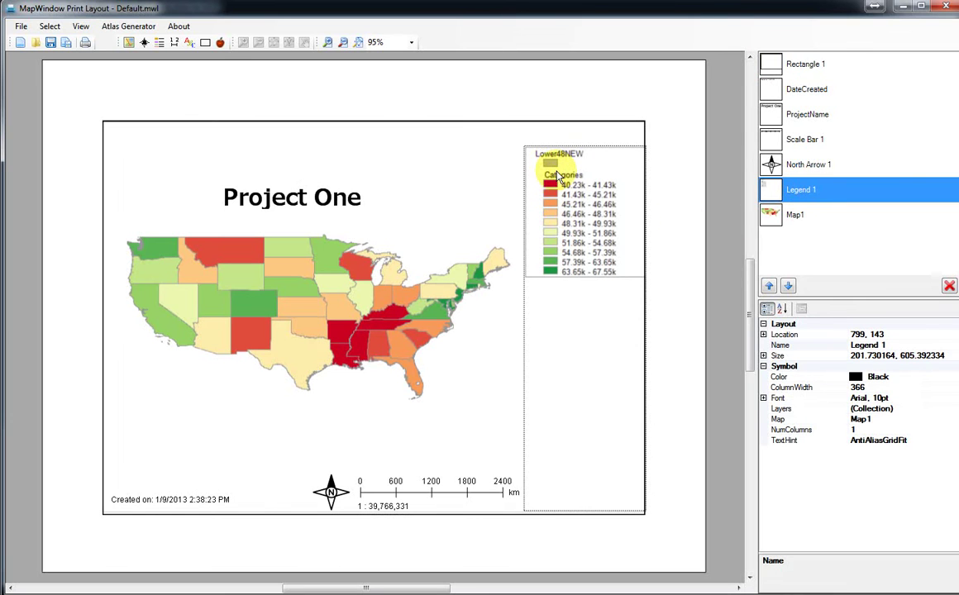
pyautogui.moveTo(554, 164); pyautogui.dragTo(559, 241)
pyautogui.click(558, 441)
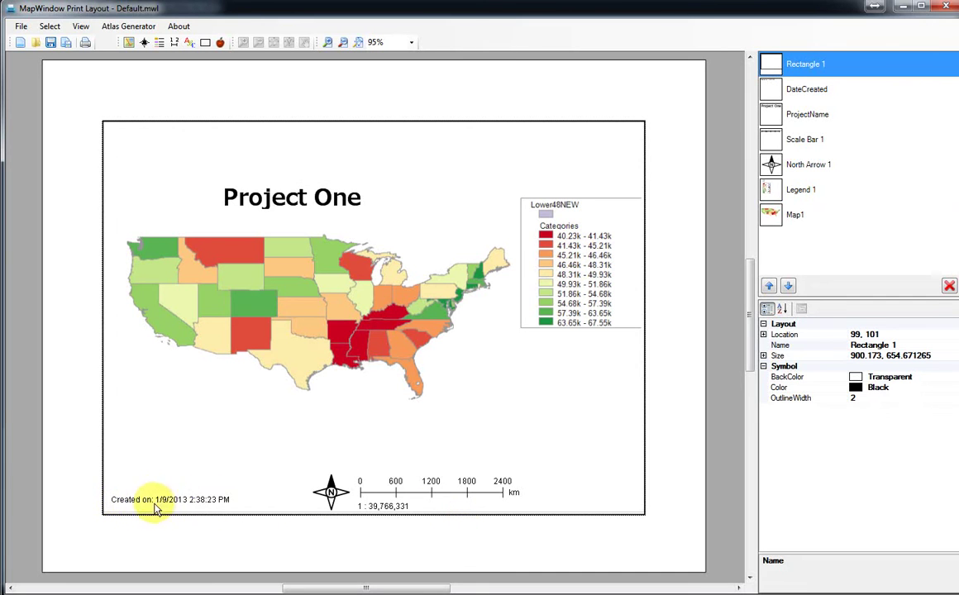
# - Delete the creation date text from the layout's lower corner
pyautogui.click(799, 91)
pyautogui.click(950, 286)
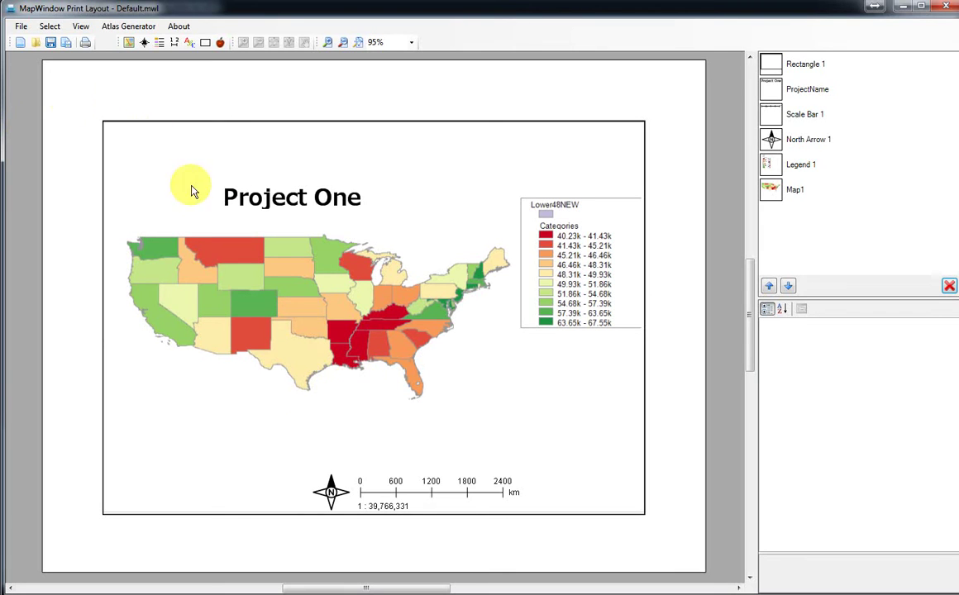
pyautogui.click(20, 27)
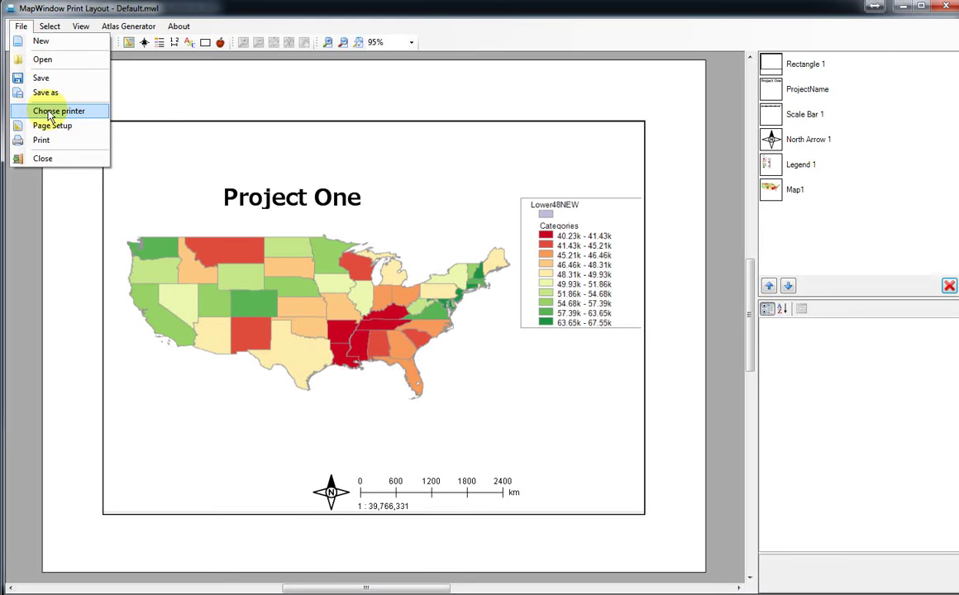
pyautogui.moveTo(179, 25)
pyautogui.click(920, 18)
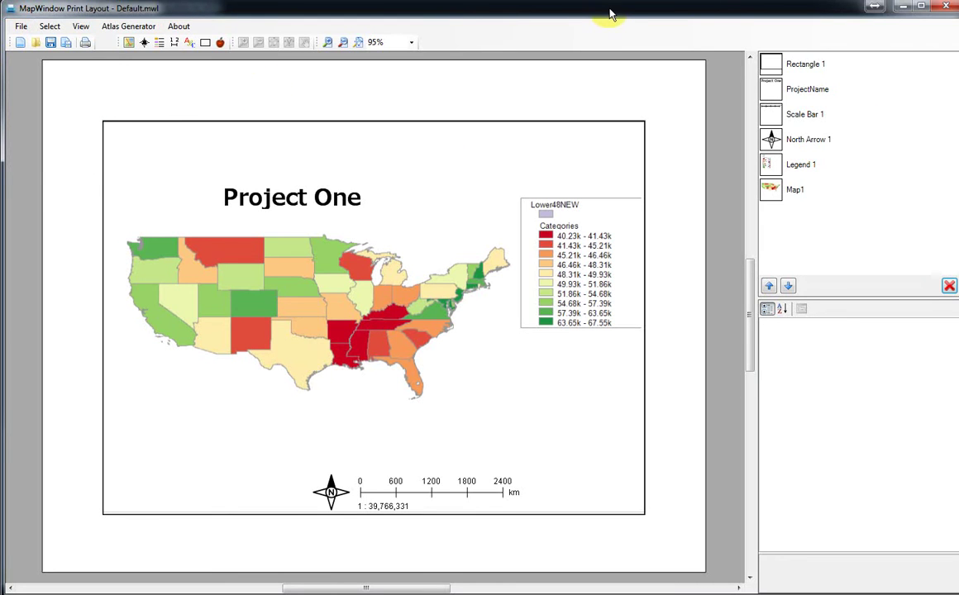
# - Close the print layout and save it to the Desktop as "Layout 1"
pyautogui.click(948, 13)
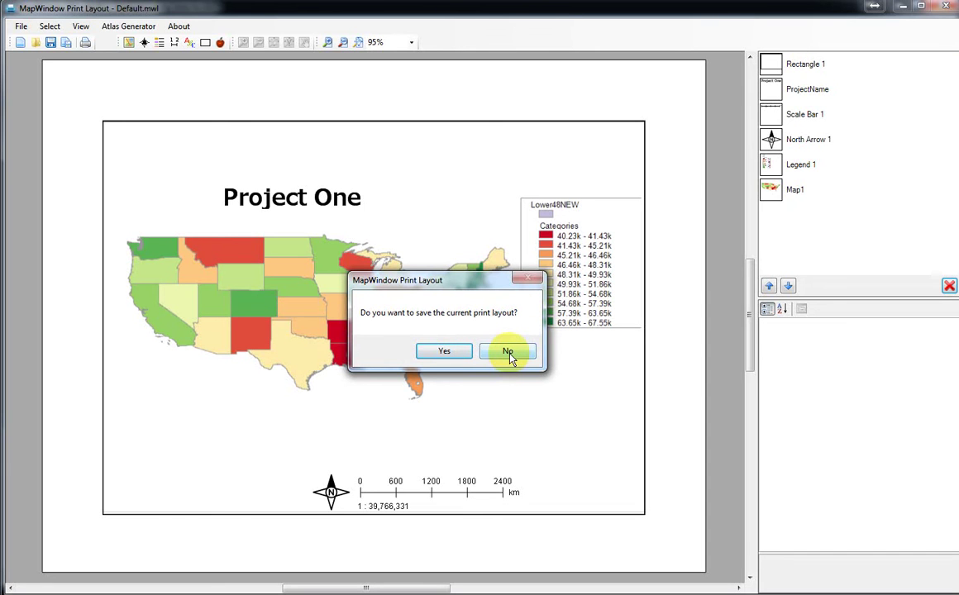
pyautogui.click(439, 351)
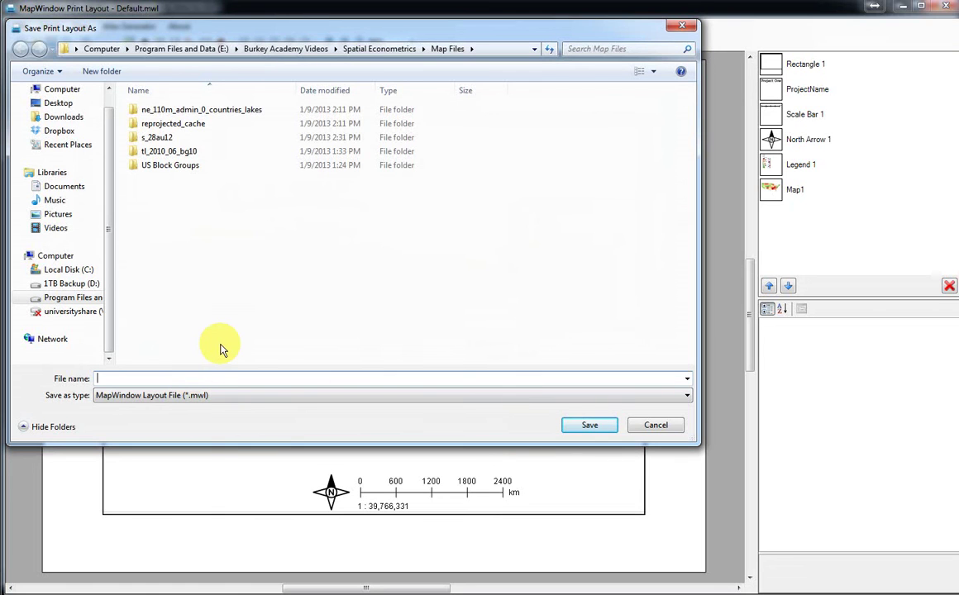
pyautogui.click(59, 103)
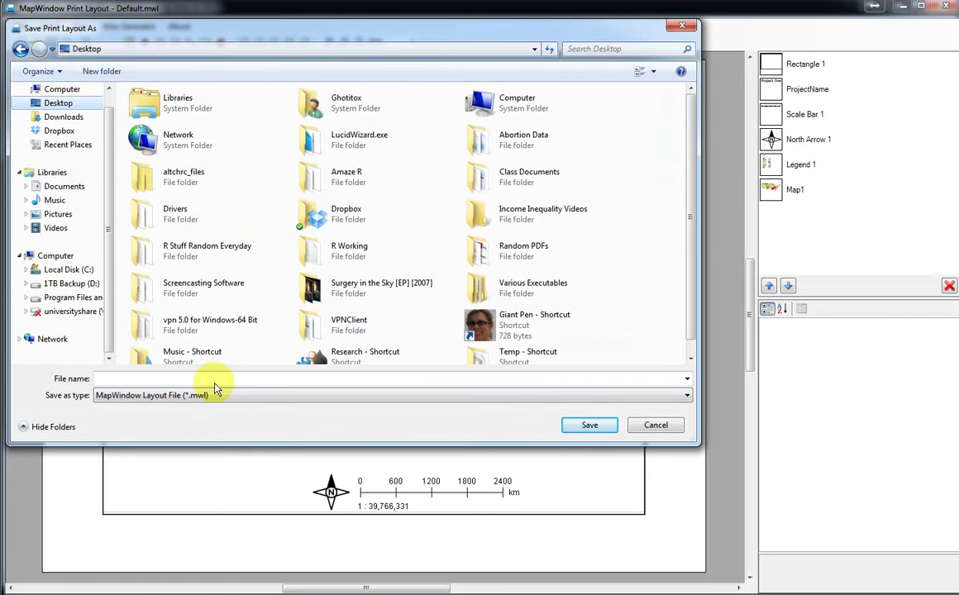
pyautogui.click(175, 379)
pyautogui.write('Layout')
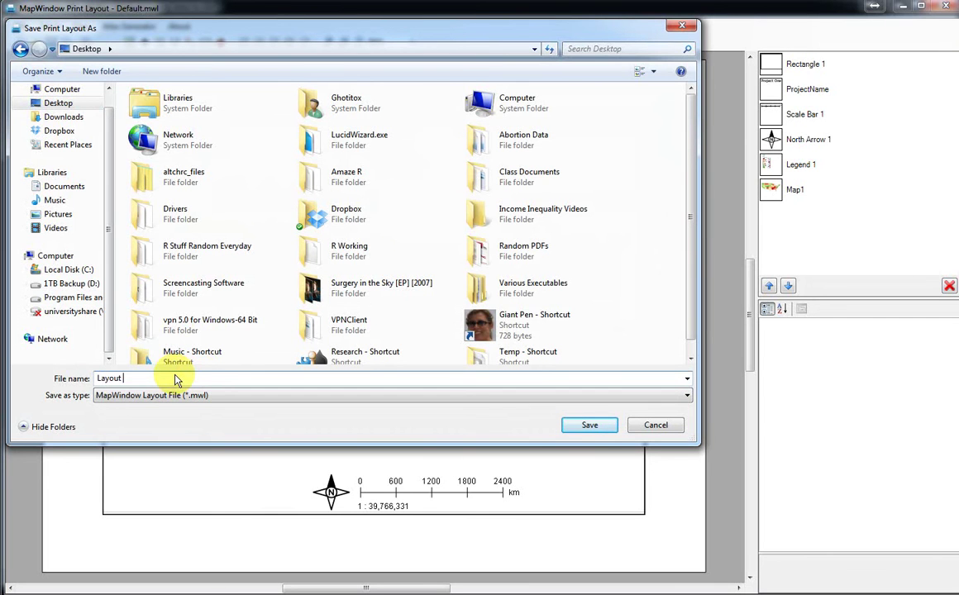
pyautogui.write(' 1')
pyautogui.click(590, 424)
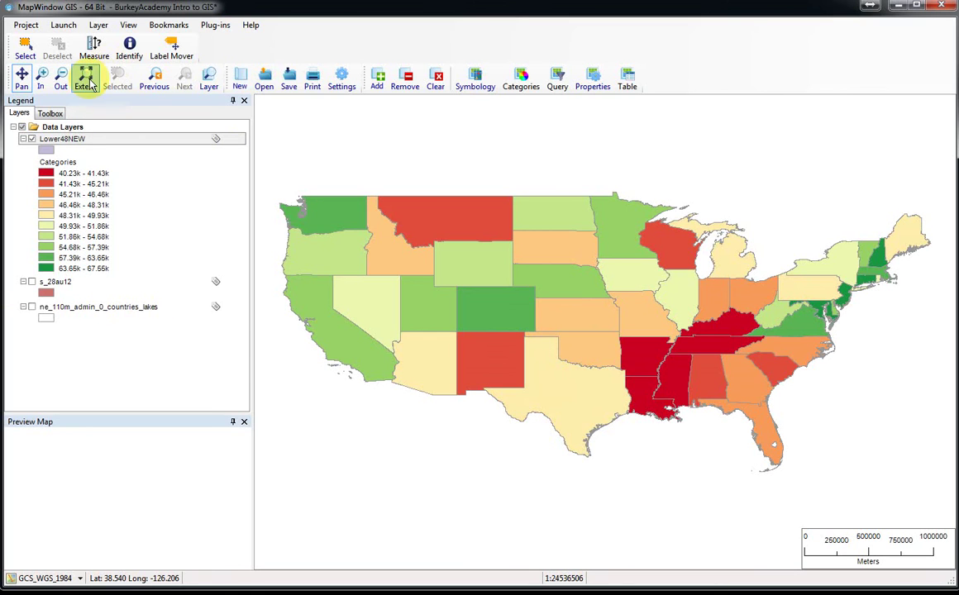
# - Set the label expression of the Lower48NEW layer to the STATE field in its layer properties
pyautogui.rightClick(81, 138)
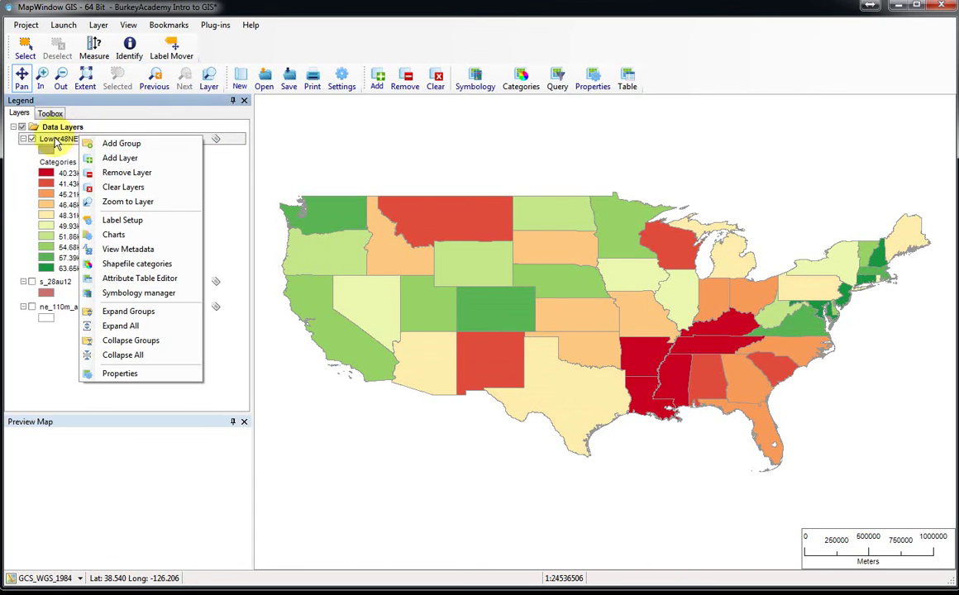
pyautogui.click(120, 374)
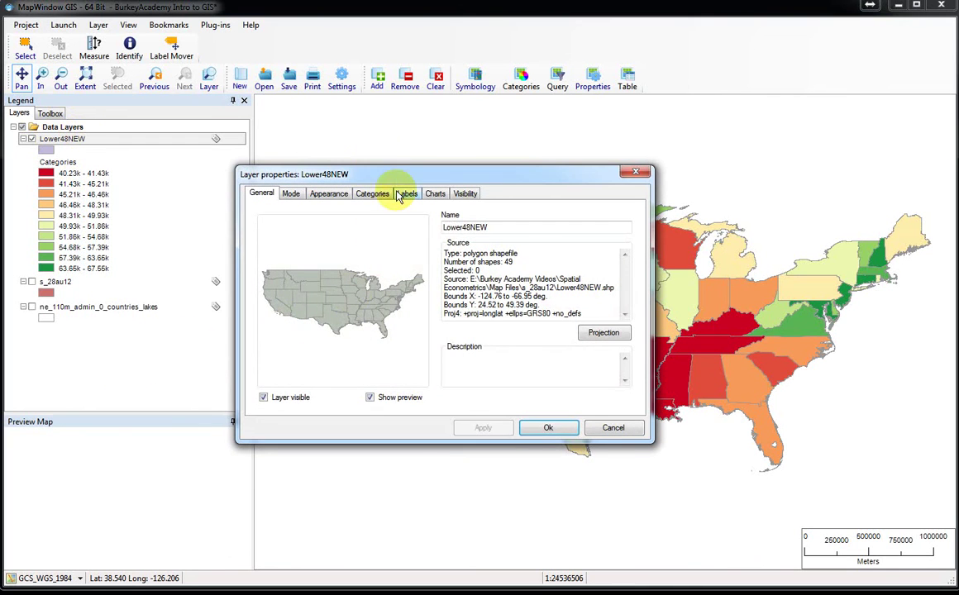
pyautogui.click(405, 197)
pyautogui.moveTo(401, 180); pyautogui.dragTo(311, 112)
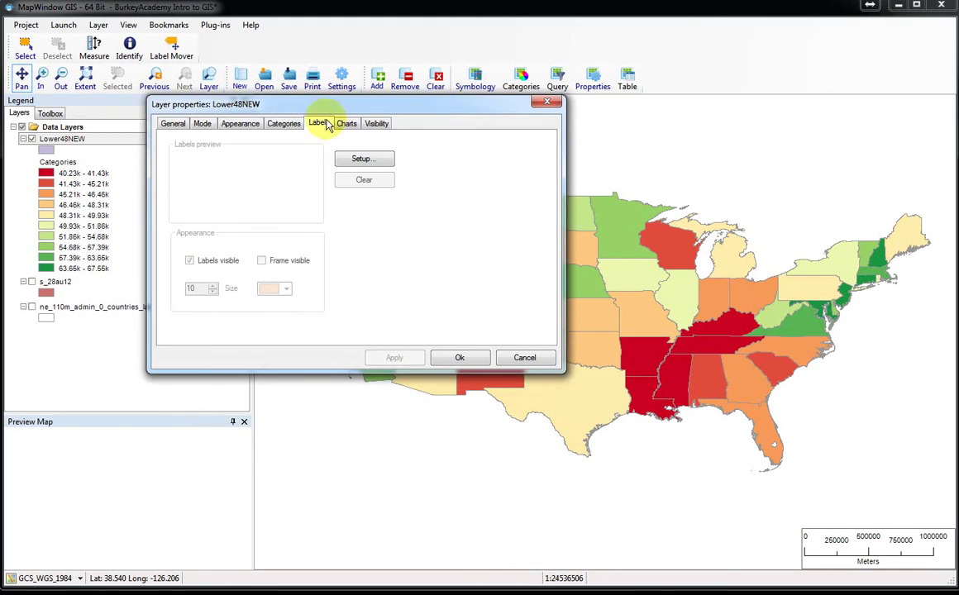
pyautogui.click(361, 160)
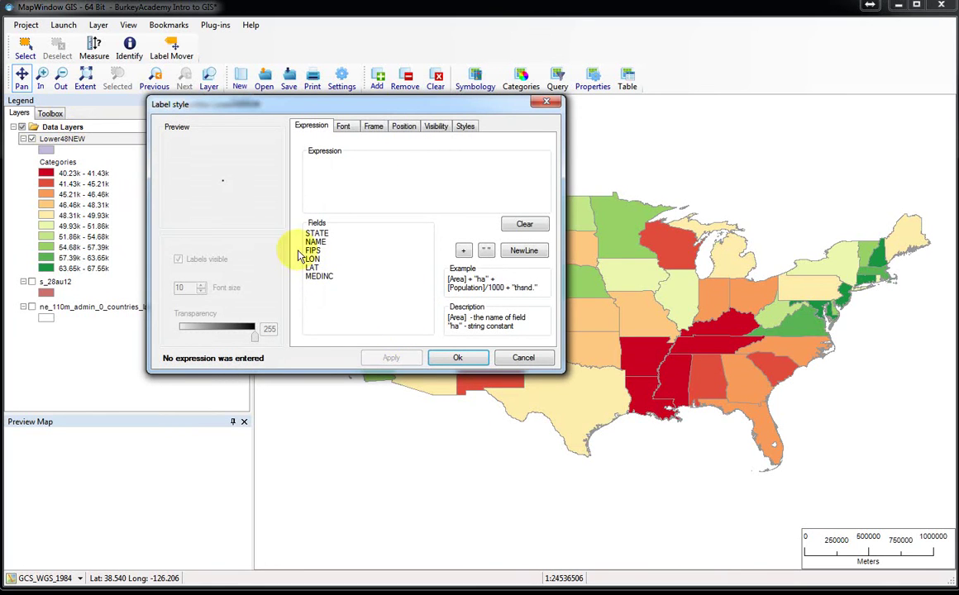
pyautogui.moveTo(321, 239)
pyautogui.mouseDown()
pyautogui.moveTo(315, 268)
pyautogui.moveTo(324, 266)
pyautogui.moveTo(316, 273)
pyautogui.moveTo(325, 286)
pyautogui.moveTo(318, 237)
pyautogui.mouseUp()
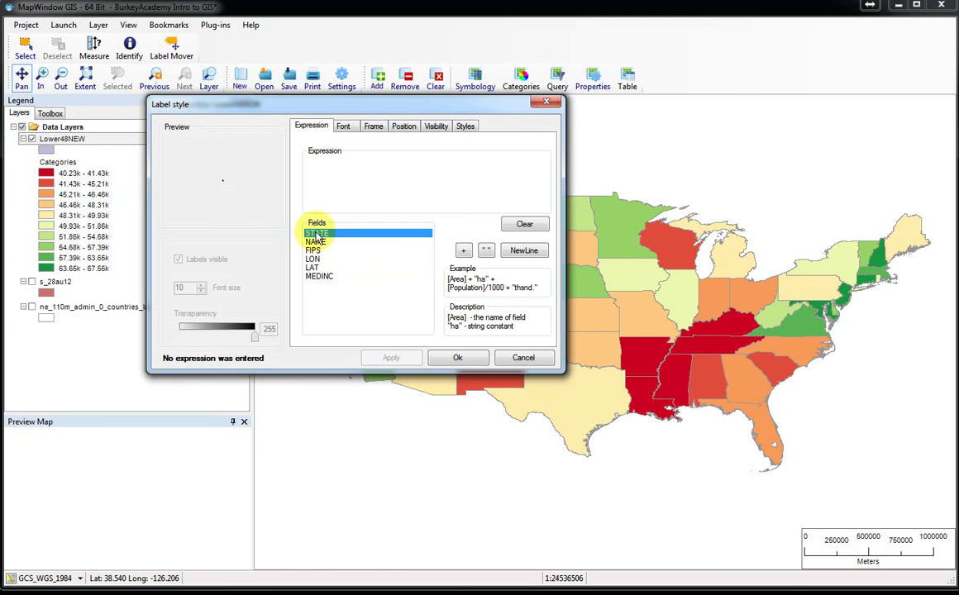
pyautogui.click(326, 240)
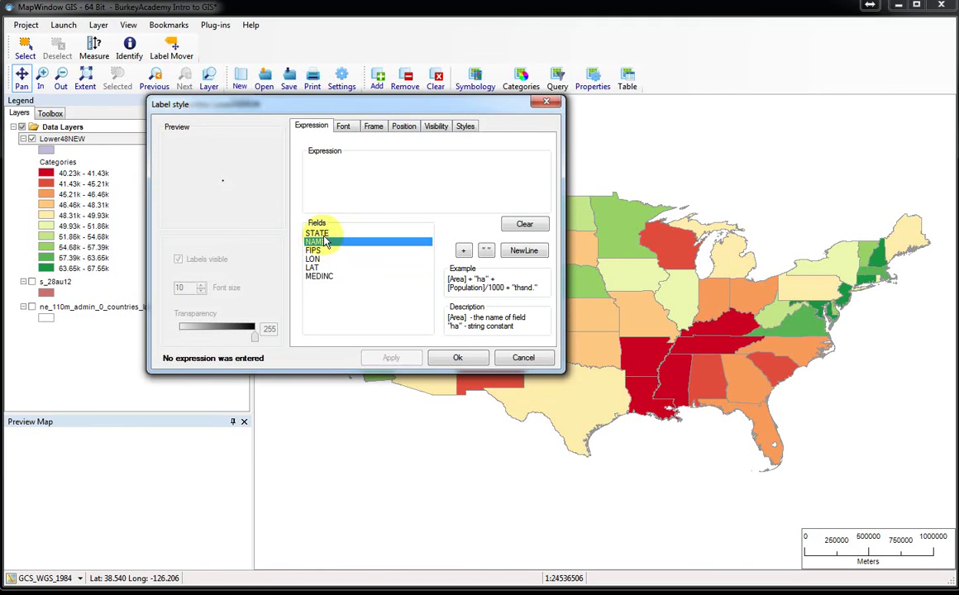
pyautogui.click(316, 234)
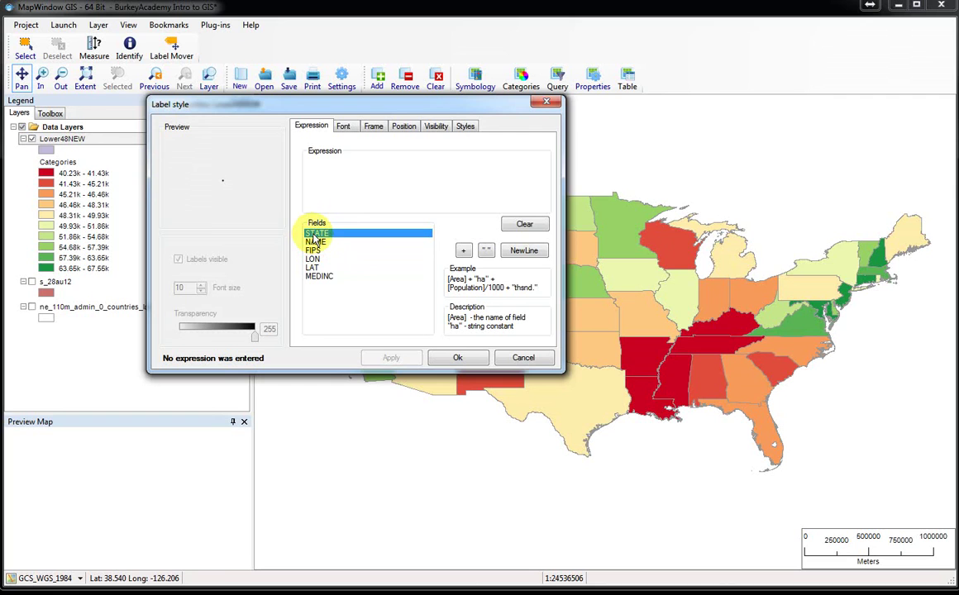
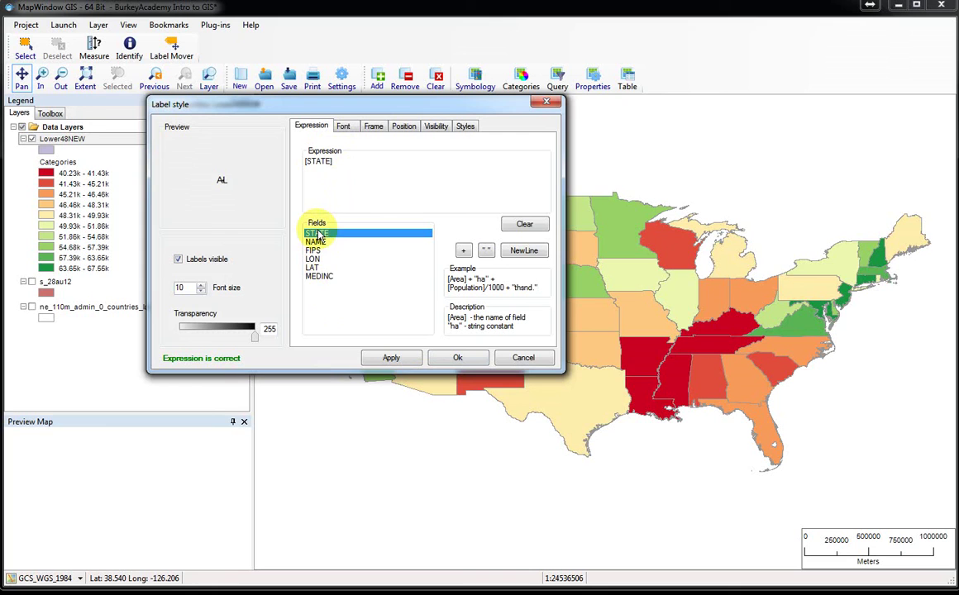
# - Generate the Lower48NEW labels at the centroid position and accept the label style and layer properties
pyautogui.click(390, 359)
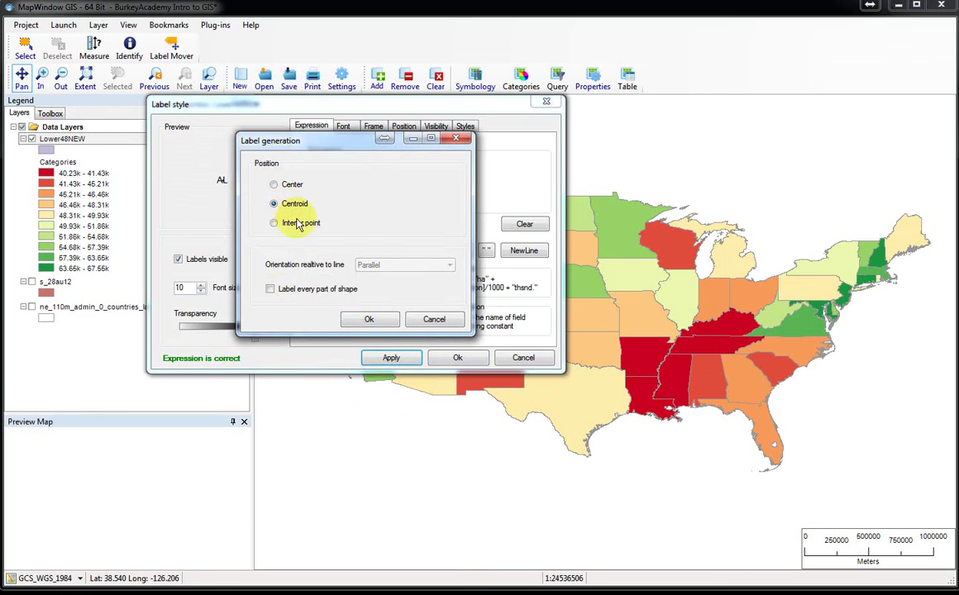
pyautogui.click(369, 322)
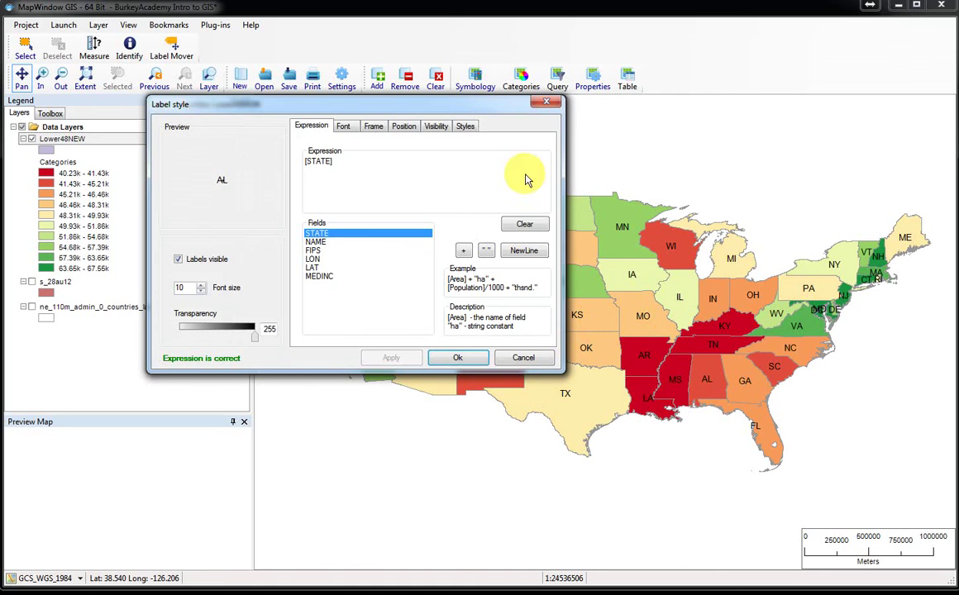
pyautogui.click(476, 363)
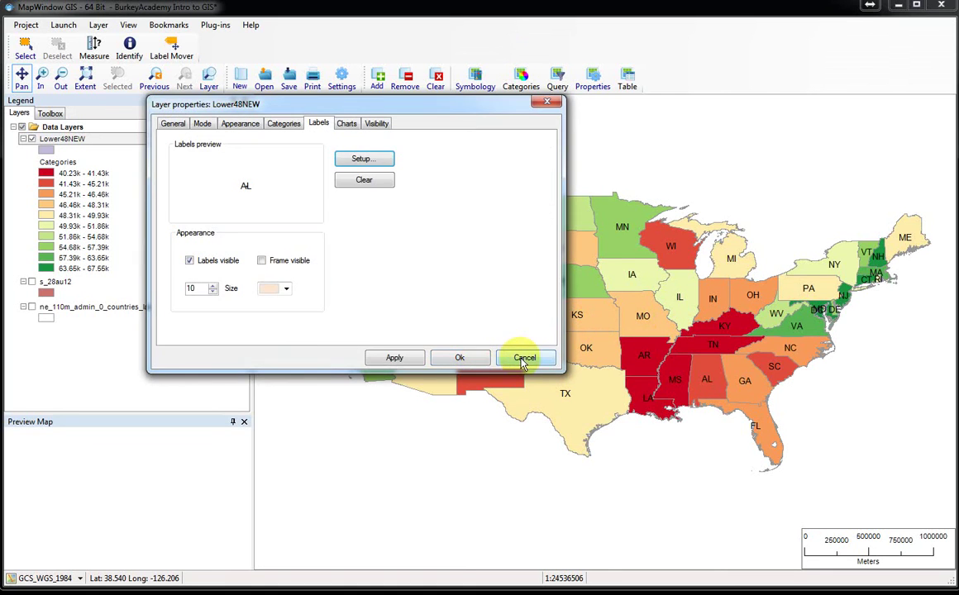
pyautogui.click(459, 358)
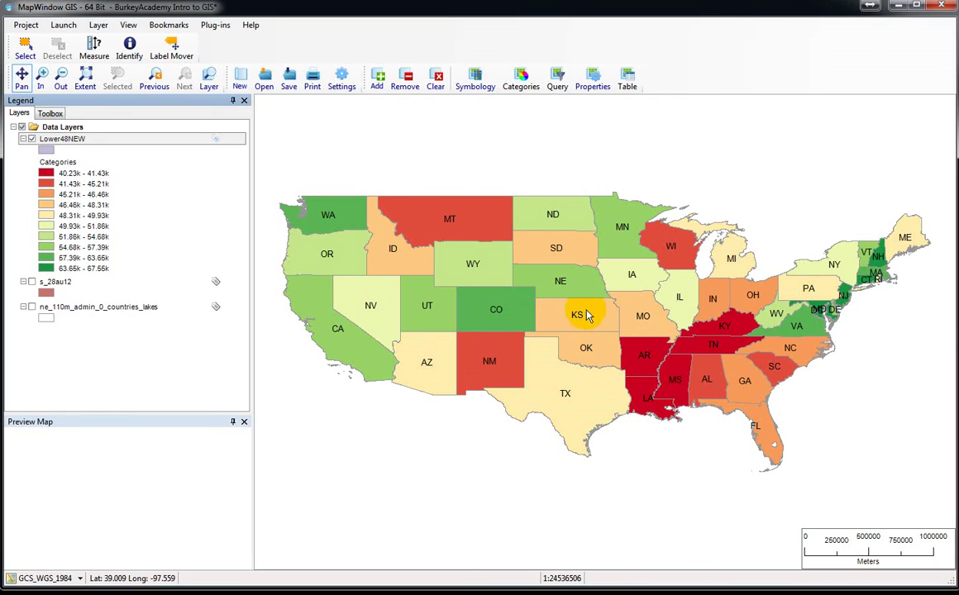
# - Open the labelled map in a new print layout, move the main map window aside and enlarge the layout window to fill the screen
pyautogui.click(25, 25)
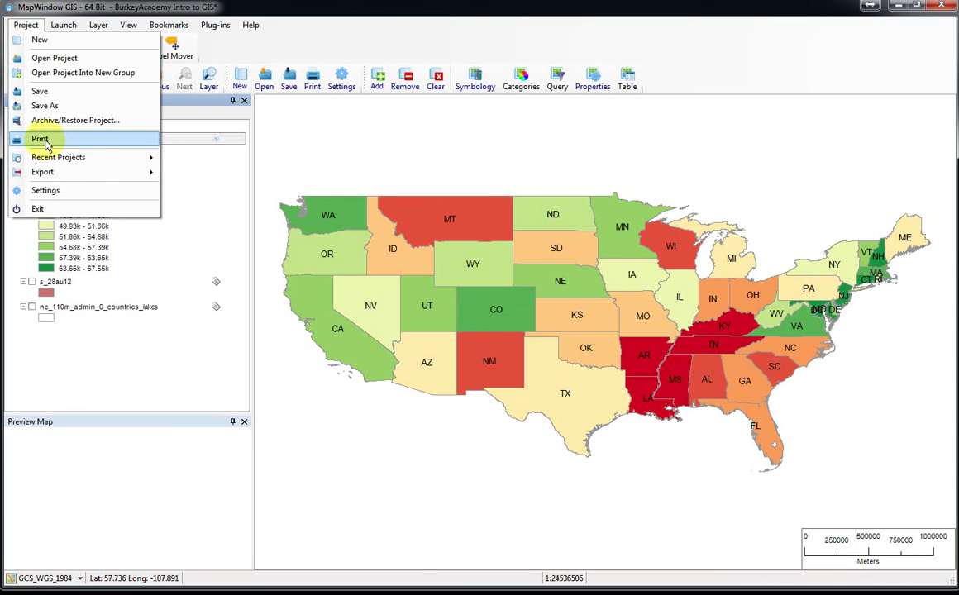
pyautogui.click(45, 139)
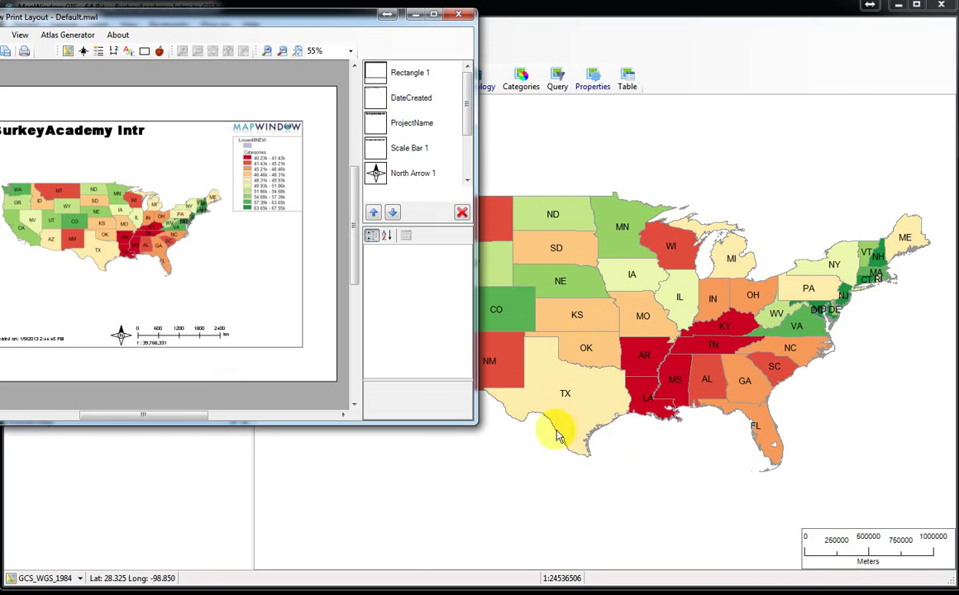
pyautogui.moveTo(334, 35); pyautogui.dragTo(391, 25)
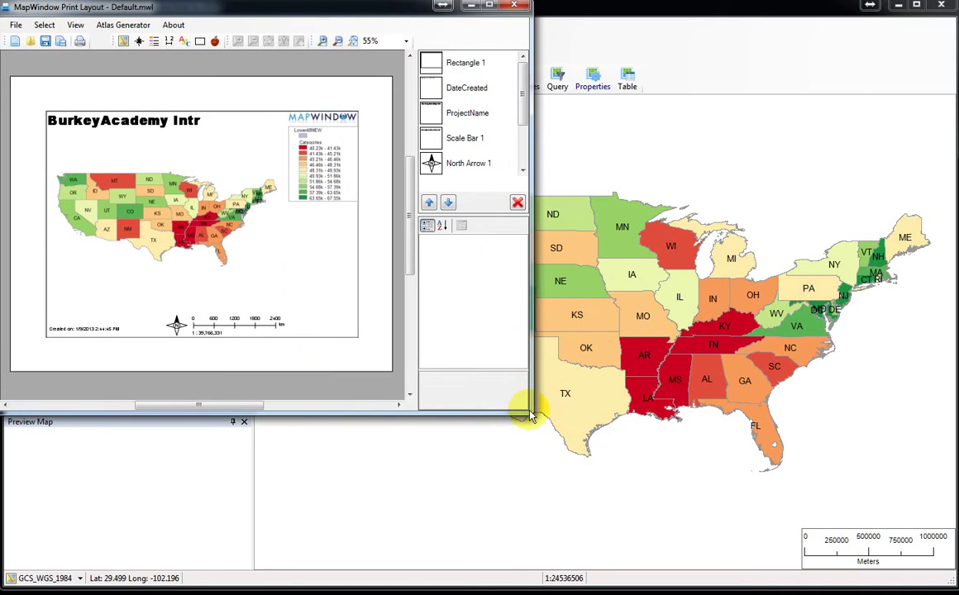
pyautogui.moveTo(532, 422); pyautogui.dragTo(306, 337)
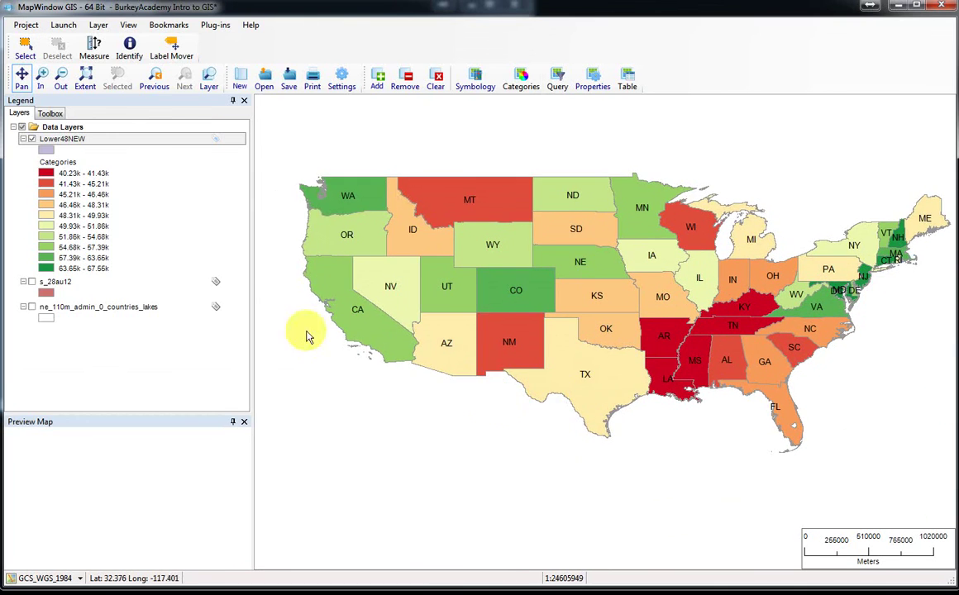
pyautogui.moveTo(150, 10); pyautogui.dragTo(320, 11)
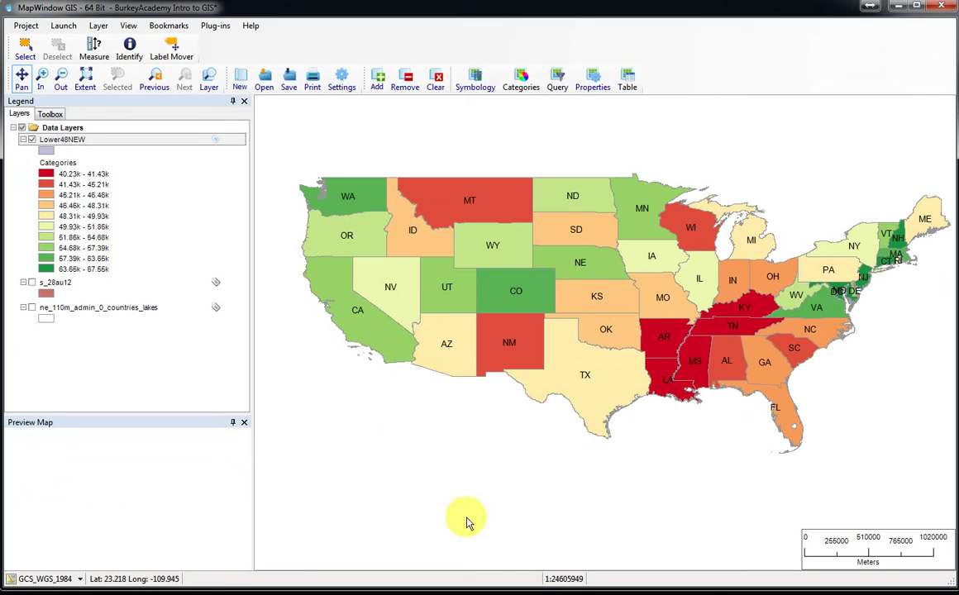
pyautogui.moveTo(503, 11); pyautogui.dragTo(516, 443)
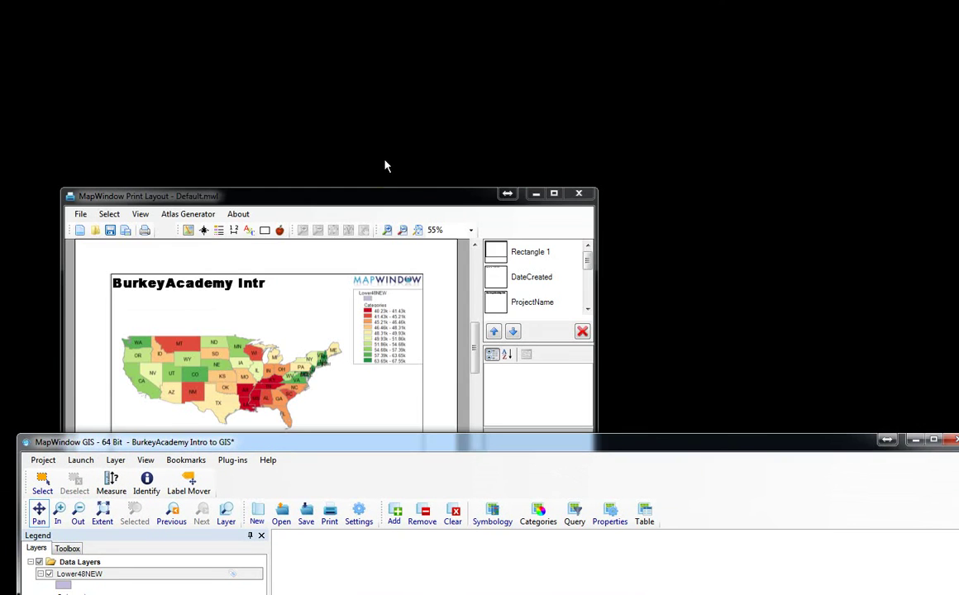
pyautogui.moveTo(397, 199); pyautogui.dragTo(336, 8)
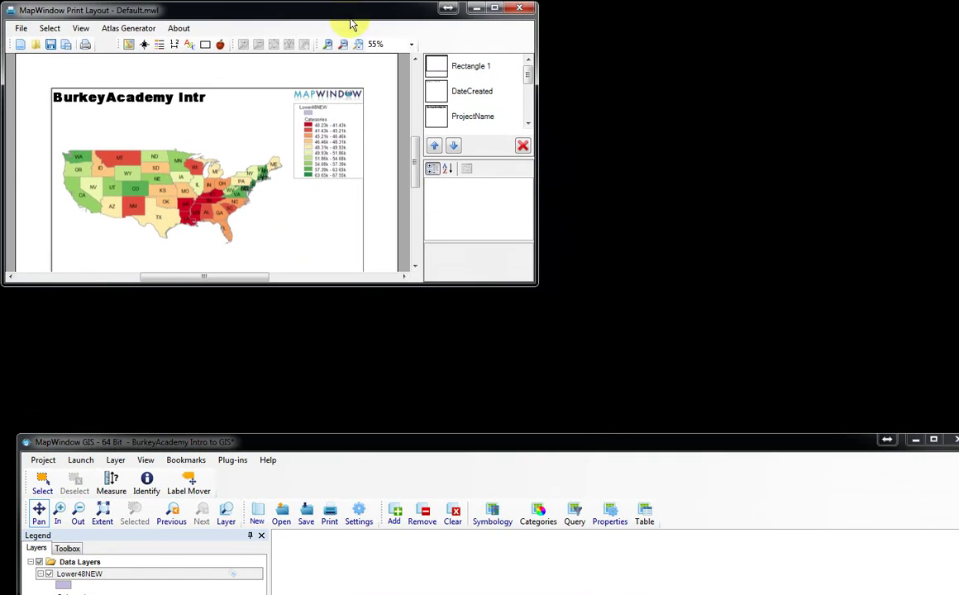
pyautogui.moveTo(536, 290); pyautogui.dragTo(951, 592)
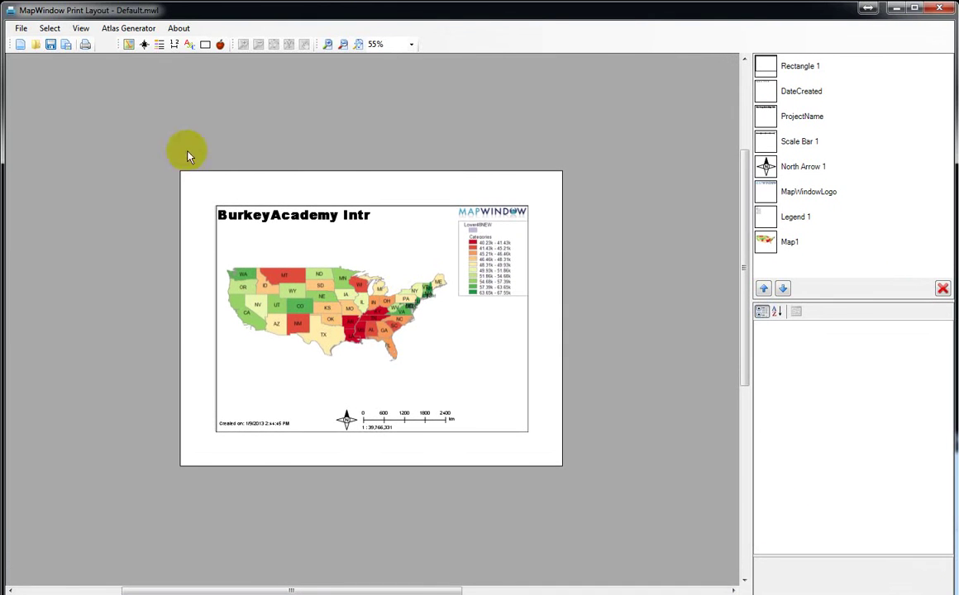
# - Enlarge the print layout's view to 105% to examine the state labels on the map
pyautogui.click(329, 46)
pyautogui.click(329, 46)
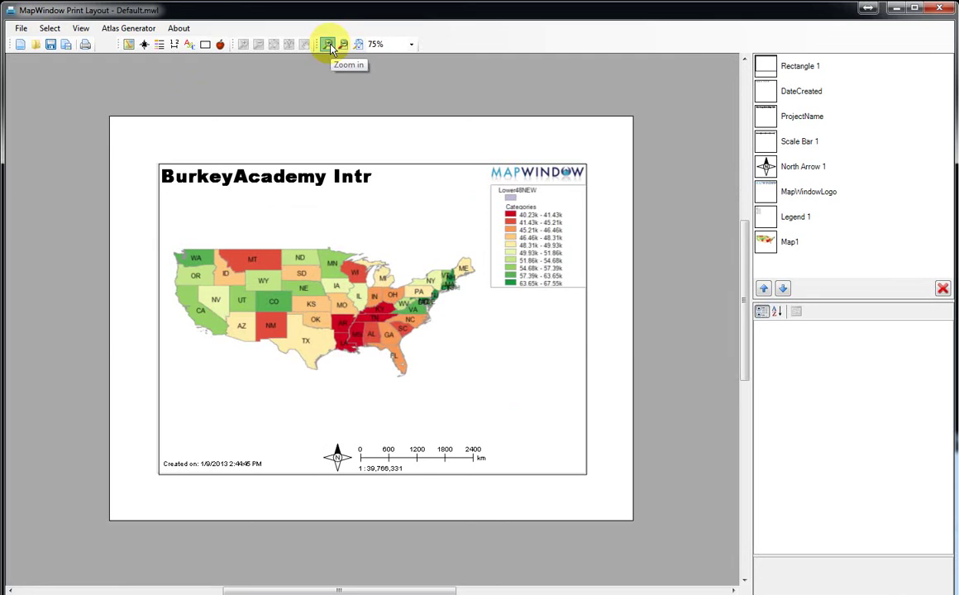
pyautogui.click(329, 45)
pyautogui.click(329, 45)
pyautogui.click(330, 46)
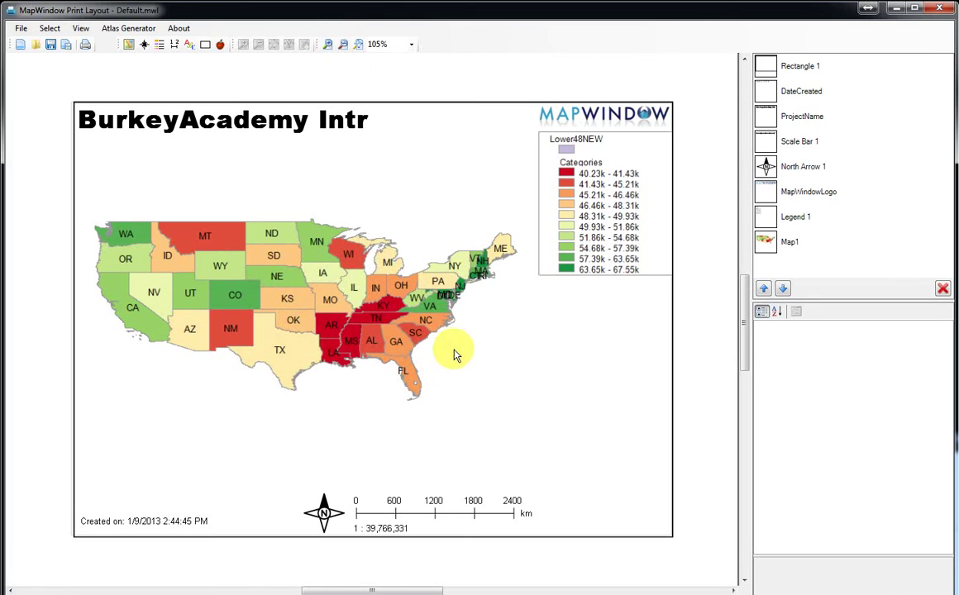